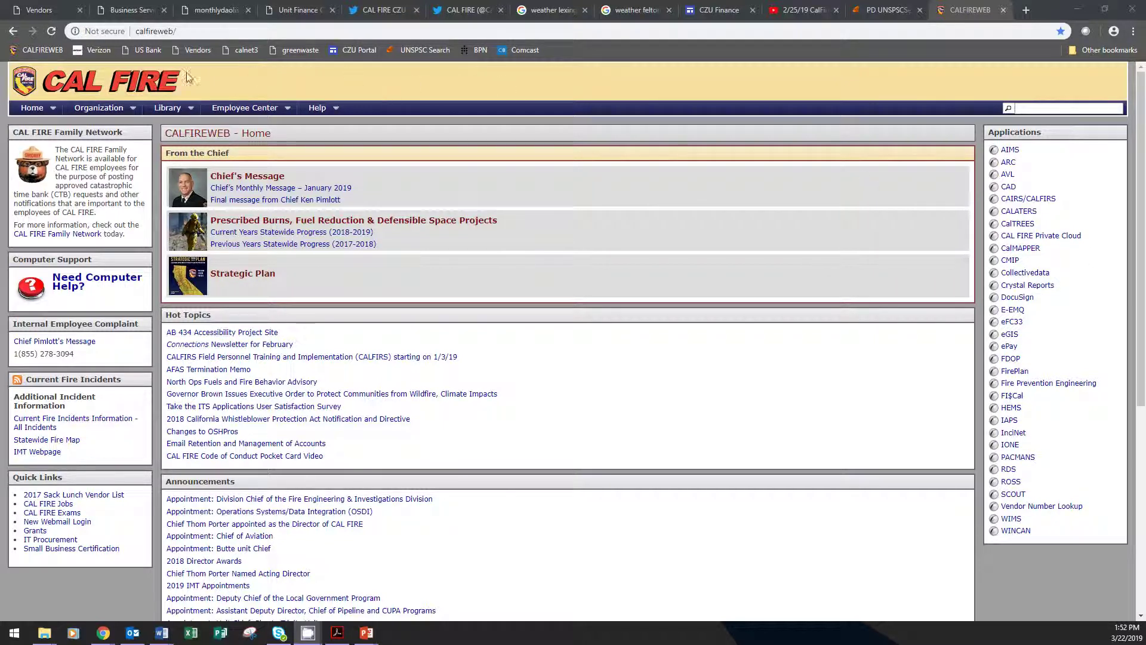
Step: Open the CAL FIRE section of the library's issuance forms and locate the CALFIRE-93 Service Order entries
{"action": "left_click", "coordinate": [179, 109]}
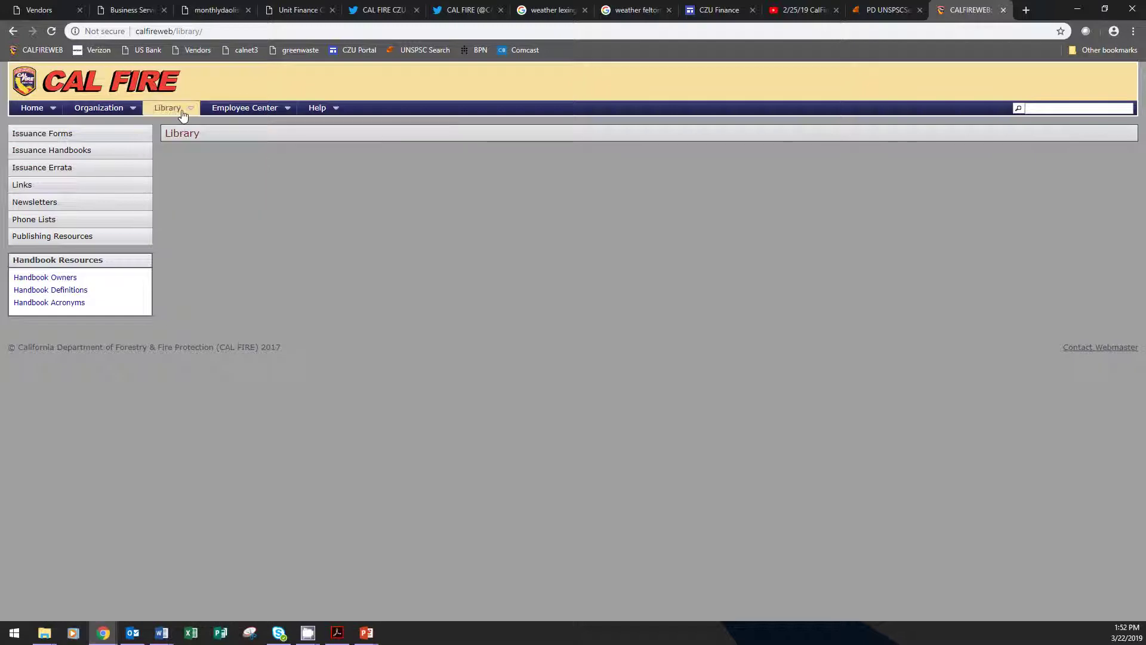
{"action": "left_click", "coordinate": [181, 123]}
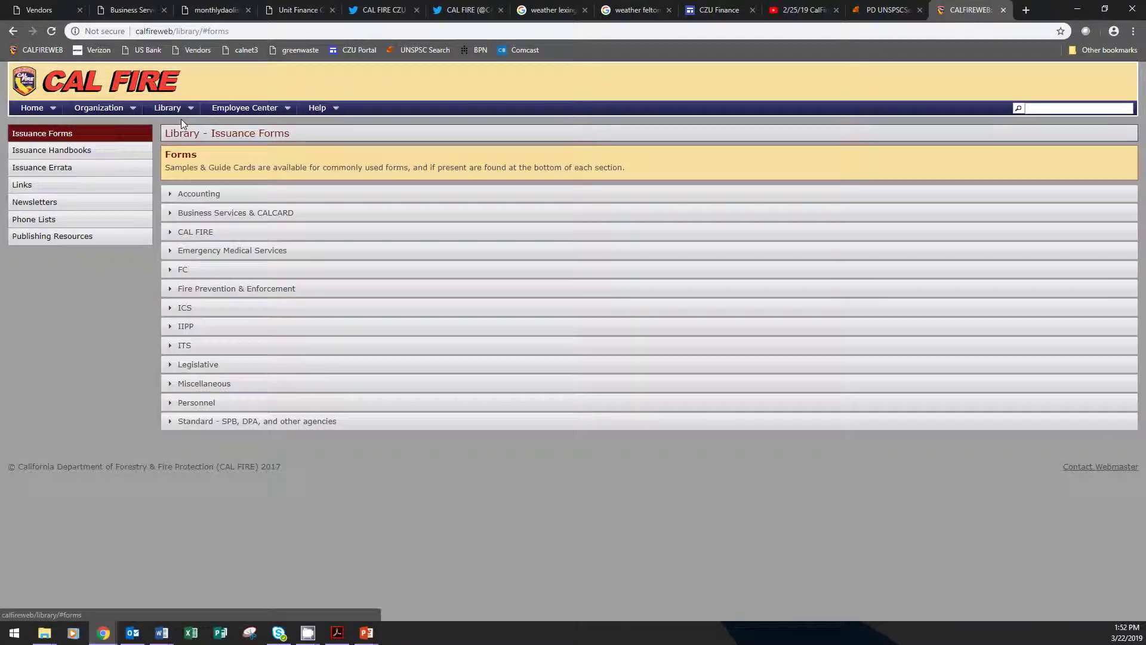
{"action": "left_click", "coordinate": [174, 234]}
{"action": "scroll", "coordinate": [474, 327], "scroll_direction": "down", "scroll_amount": 4}
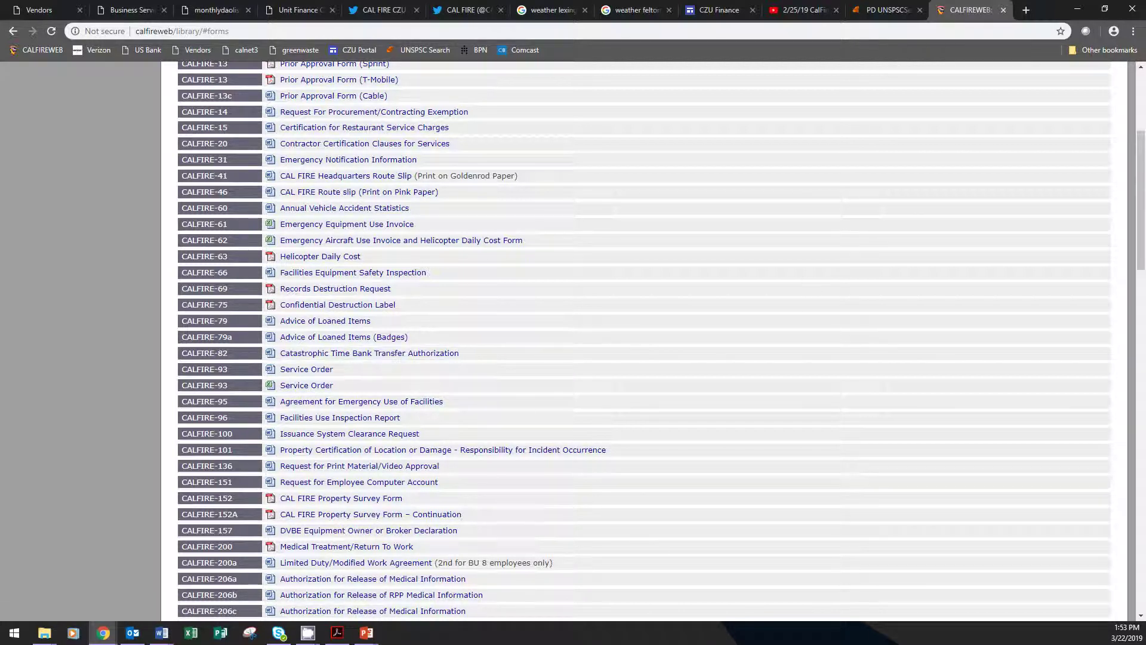
Step: Switch to calfire93-new.docx in Word and review the blank Service Order form from its contractor fields through the signature block
{"action": "key", "text": "alt+Tab"}
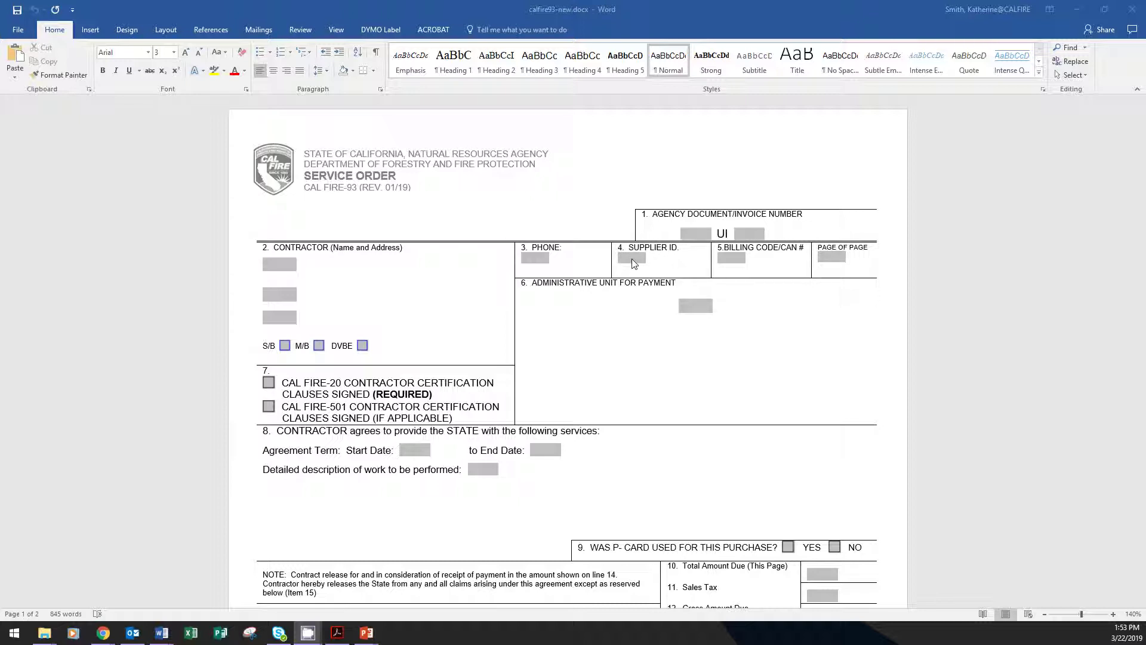
{"action": "scroll", "coordinate": [660, 396], "scroll_direction": "down", "scroll_amount": 3}
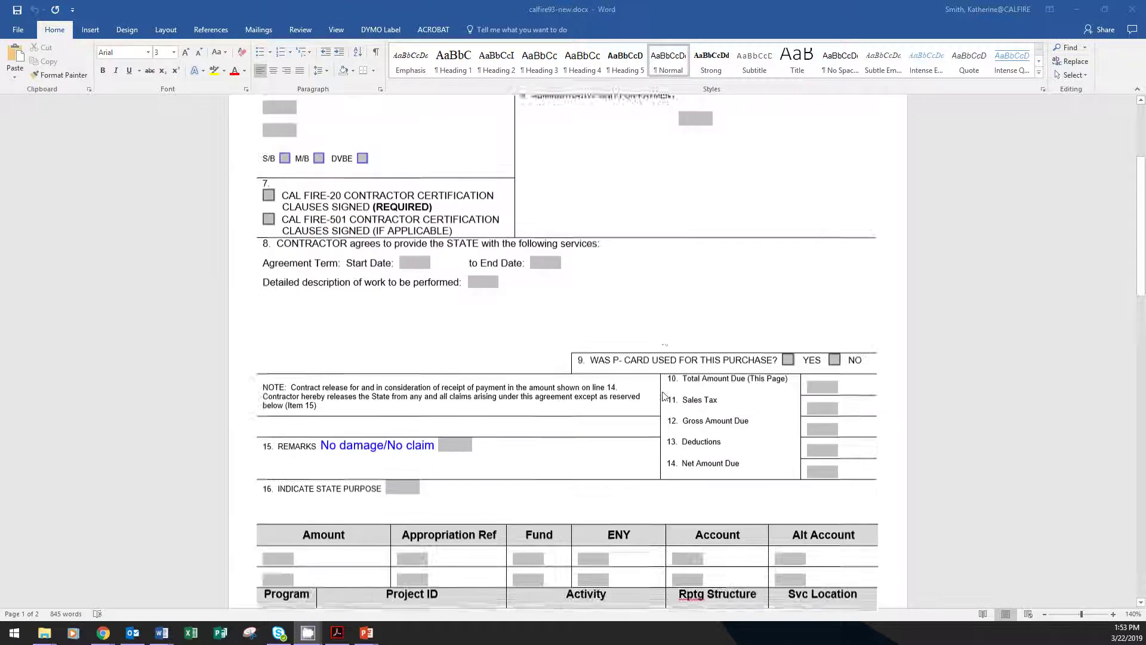
{"action": "scroll", "coordinate": [561, 285], "scroll_direction": "down", "scroll_amount": 2}
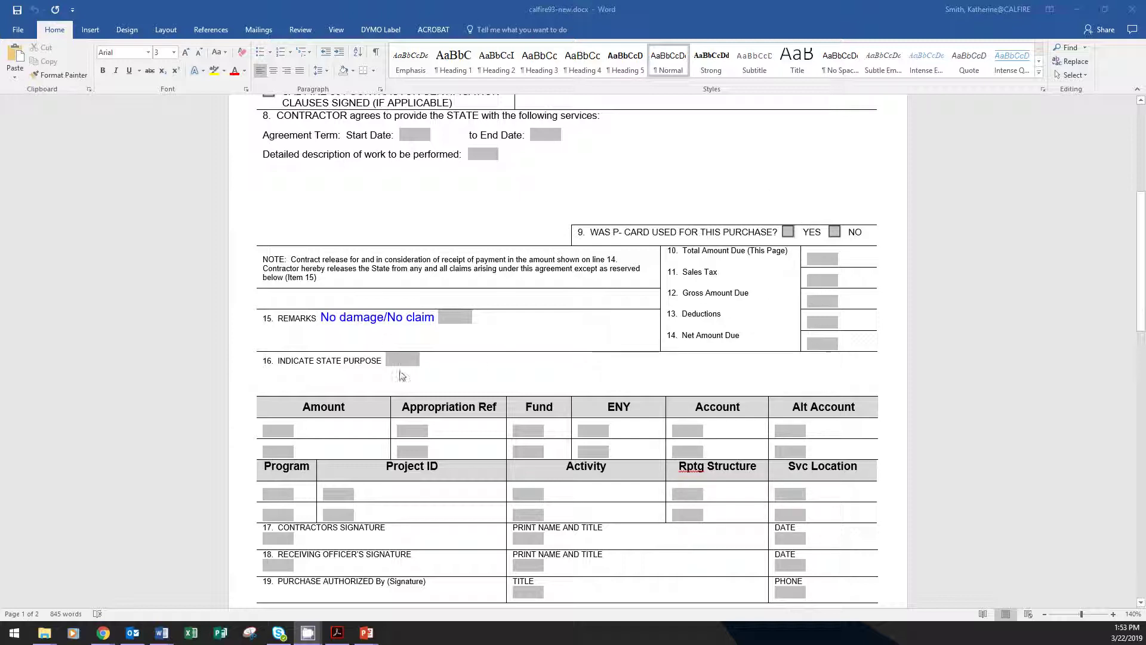
{"action": "scroll", "coordinate": [607, 354], "scroll_direction": "down", "scroll_amount": 1}
{"action": "scroll", "coordinate": [607, 354], "scroll_direction": "down", "scroll_amount": 2}
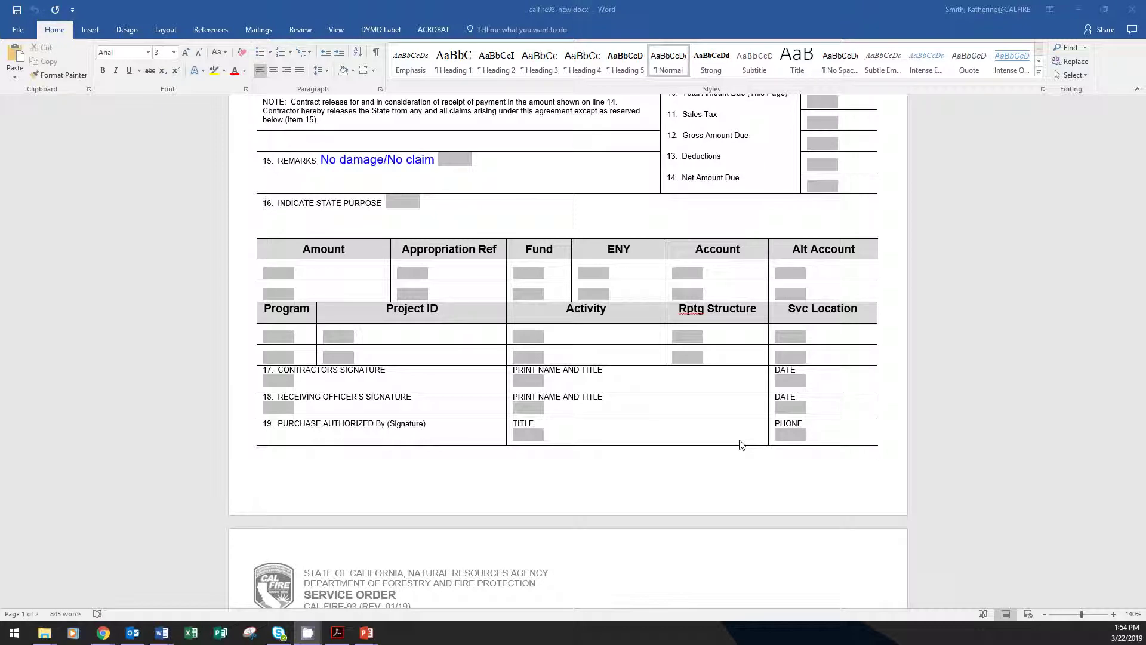
{"action": "scroll", "coordinate": [740, 445], "scroll_direction": "up", "scroll_amount": 5}
{"action": "scroll", "coordinate": [740, 444], "scroll_direction": "up", "scroll_amount": 7}
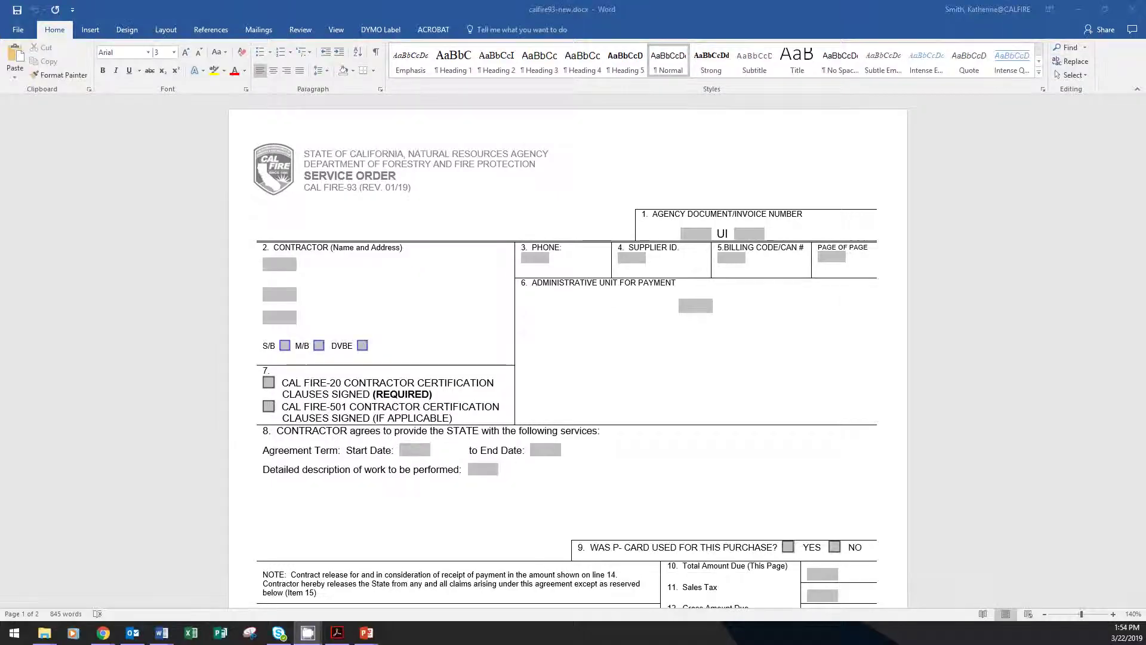
Step: Switch to the slide show and advance from the CAL FIRE-20 slide to the Fi$Cal PO differences slide
{"action": "key", "text": "alt+Tab"}
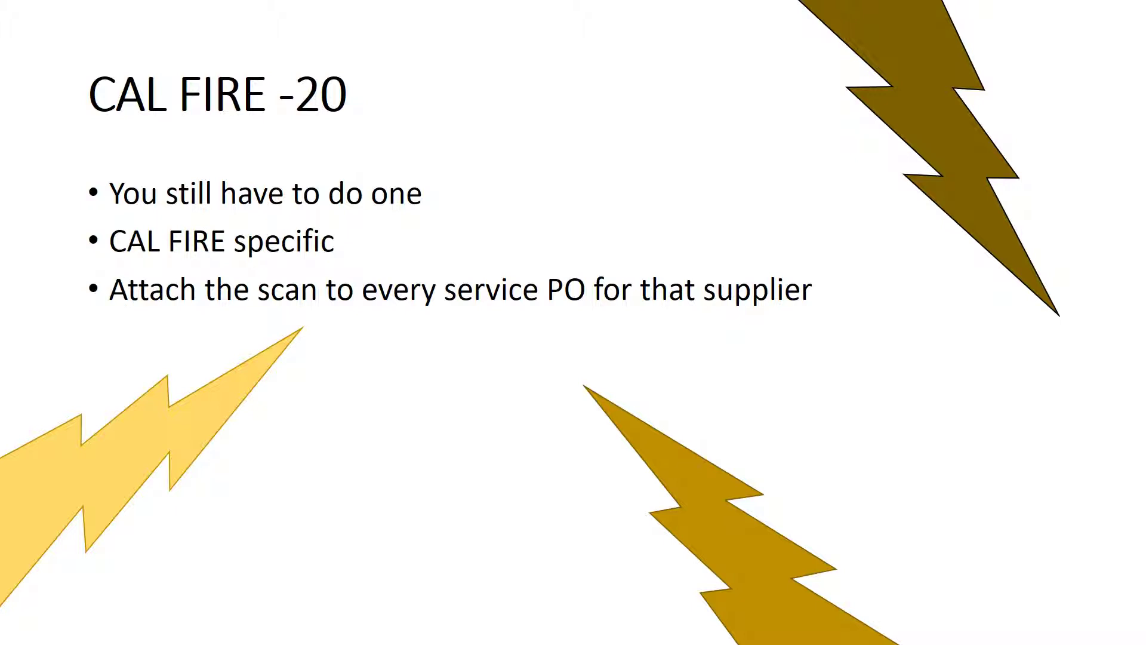
{"action": "left_click", "coordinate": [830, 210]}
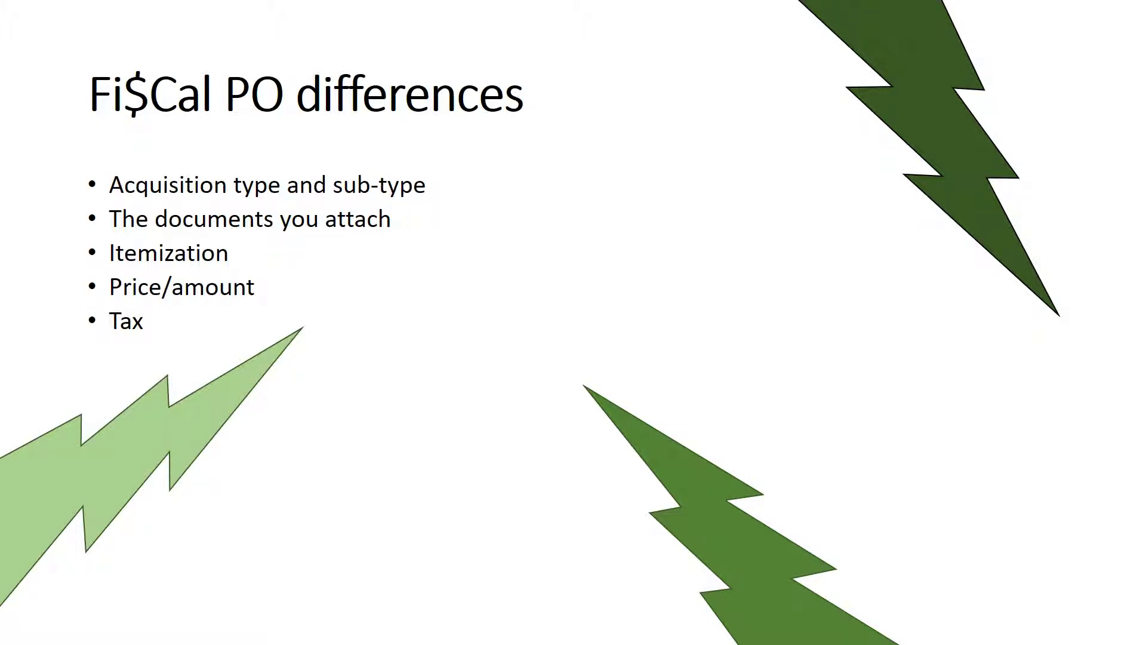
Step: Switch to 1ui8v021.pdf in Acrobat and review the first page of the completed Quinn Company service order
{"action": "key", "text": "alt+Tab"}
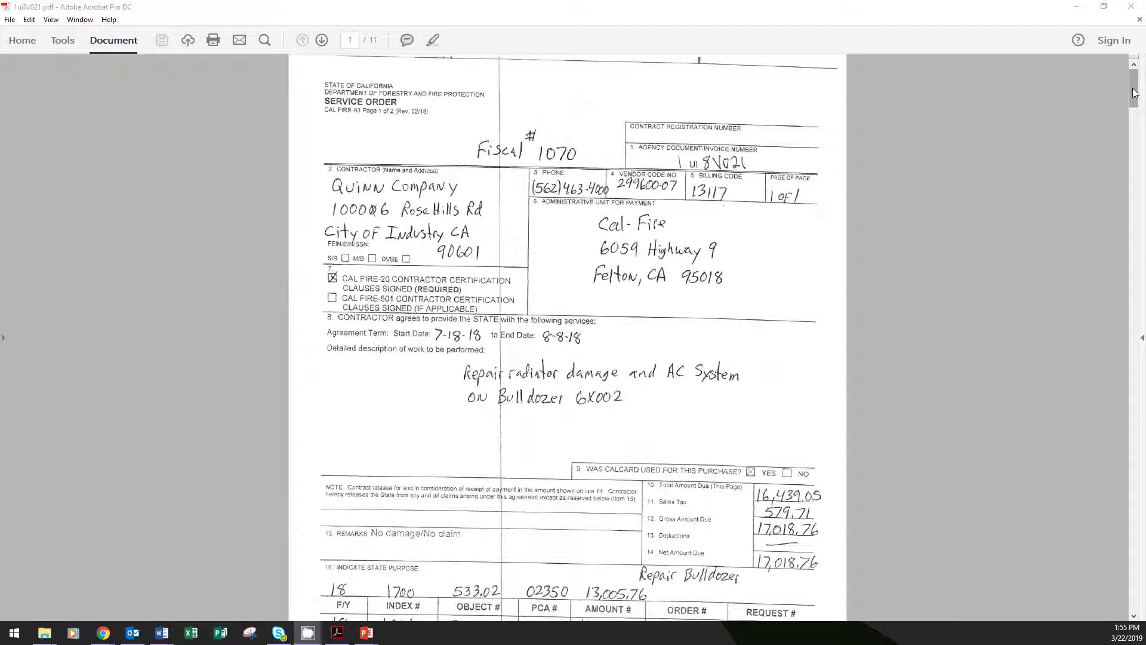
{"action": "mouse_move", "coordinate": [1136, 93]}
{"action": "left_mouse_down"}
{"action": "mouse_move", "coordinate": [1116, 164]}
{"action": "mouse_move", "coordinate": [1122, 371]}
{"action": "mouse_move", "coordinate": [1103, 601]}
{"action": "mouse_move", "coordinate": [1094, 441]}
{"action": "mouse_move", "coordinate": [1105, 267]}
{"action": "mouse_move", "coordinate": [1141, 93]}
{"action": "mouse_move", "coordinate": [1141, 110]}
{"action": "left_mouse_up"}
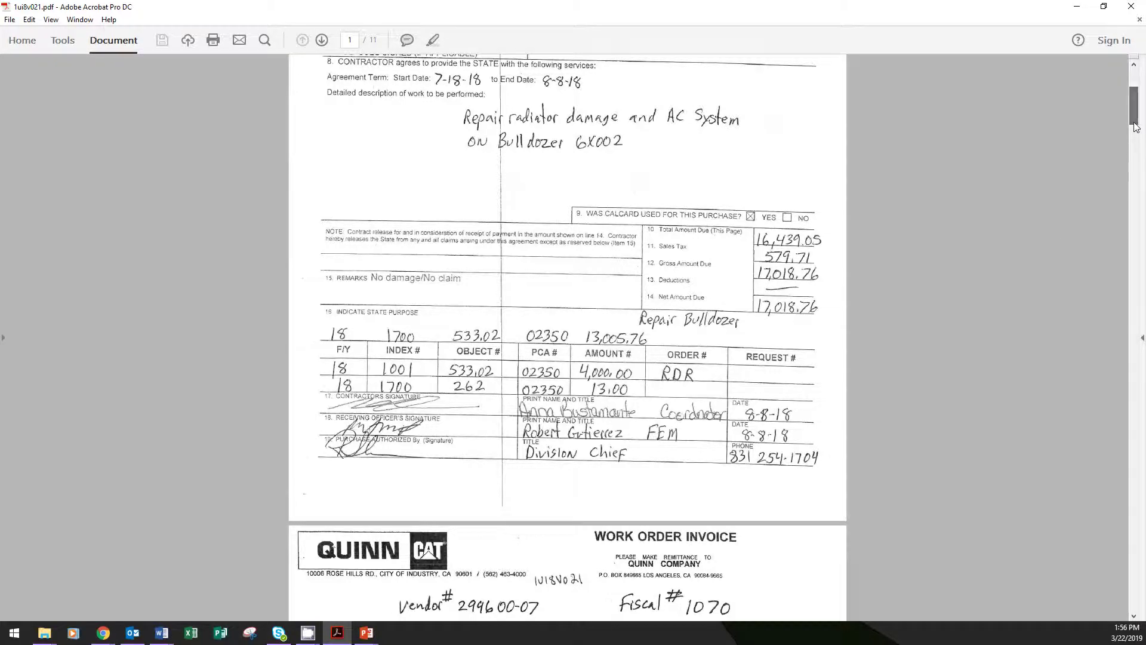
{"action": "scroll", "coordinate": [487, 179], "scroll_direction": "up", "scroll_amount": 4}
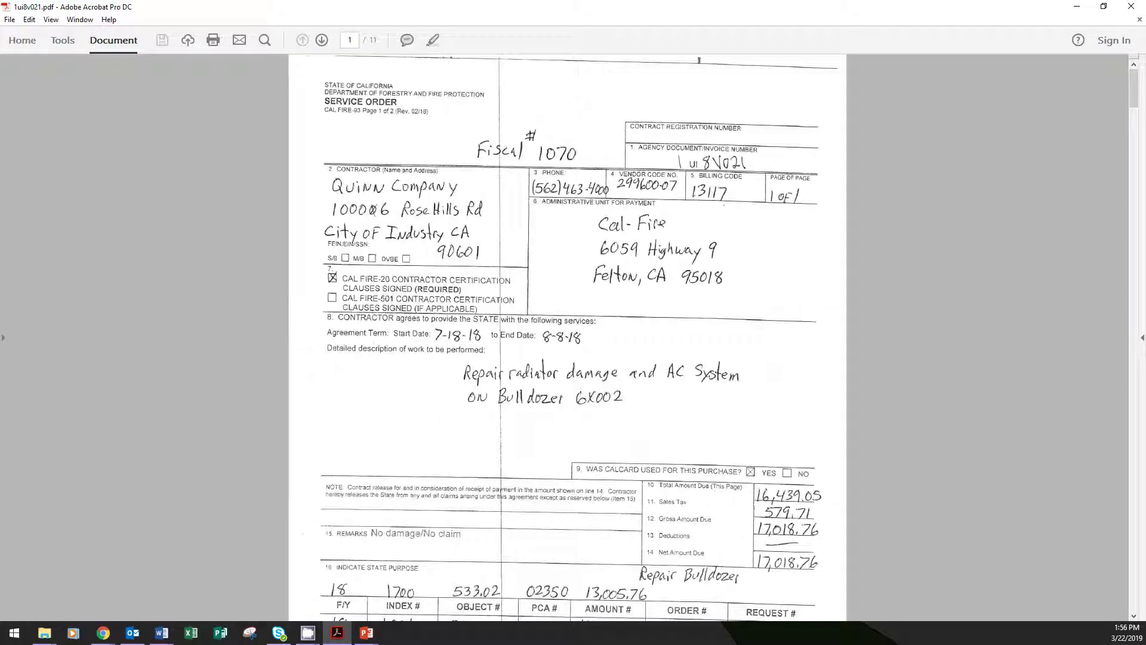
Step: Switch to FI$Cal and add a new purchase order for business unit 3540, with supplier Quinn Company and acquisition type NON-IT Services
{"action": "key", "text": "alt+Tab"}
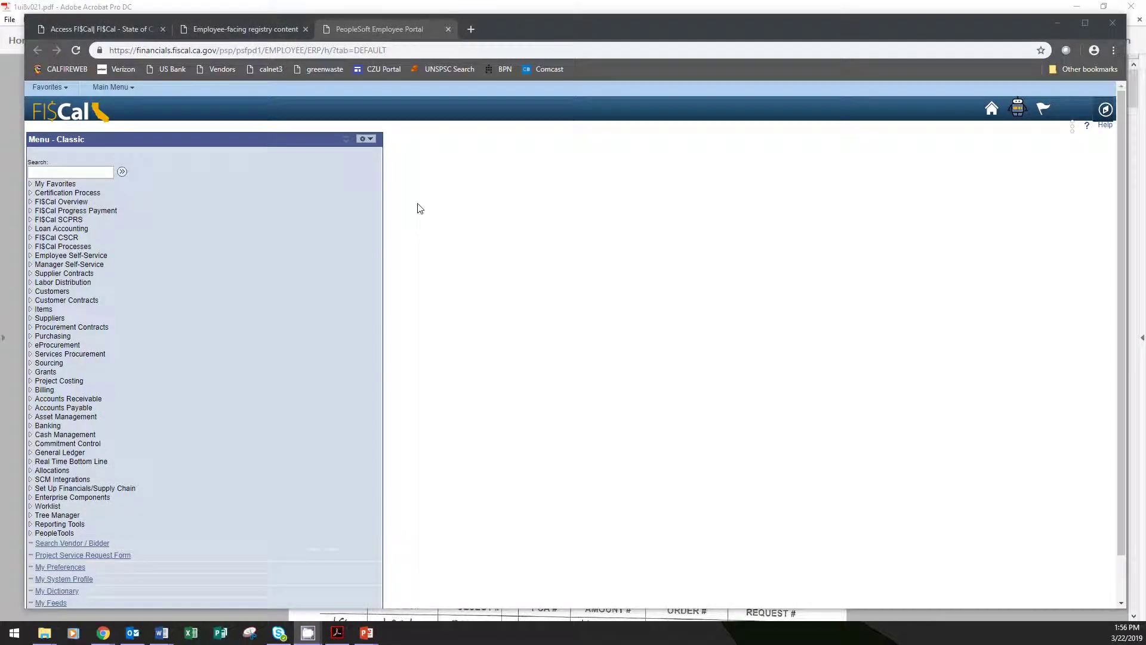
{"action": "left_click", "coordinate": [66, 88]}
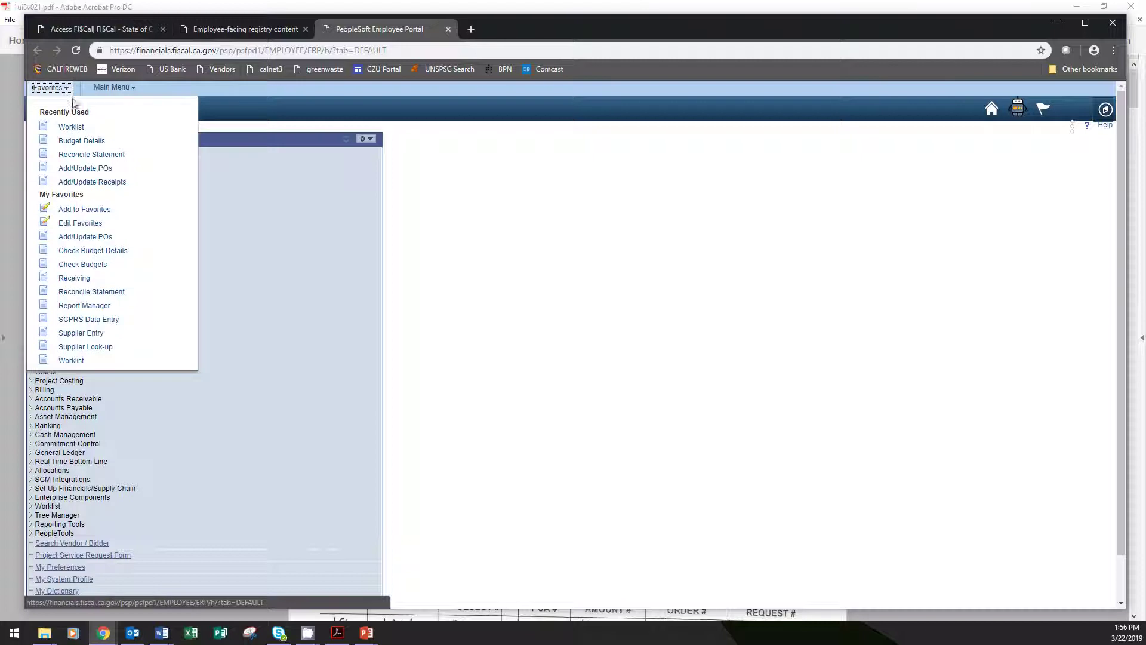
{"action": "left_click", "coordinate": [116, 174]}
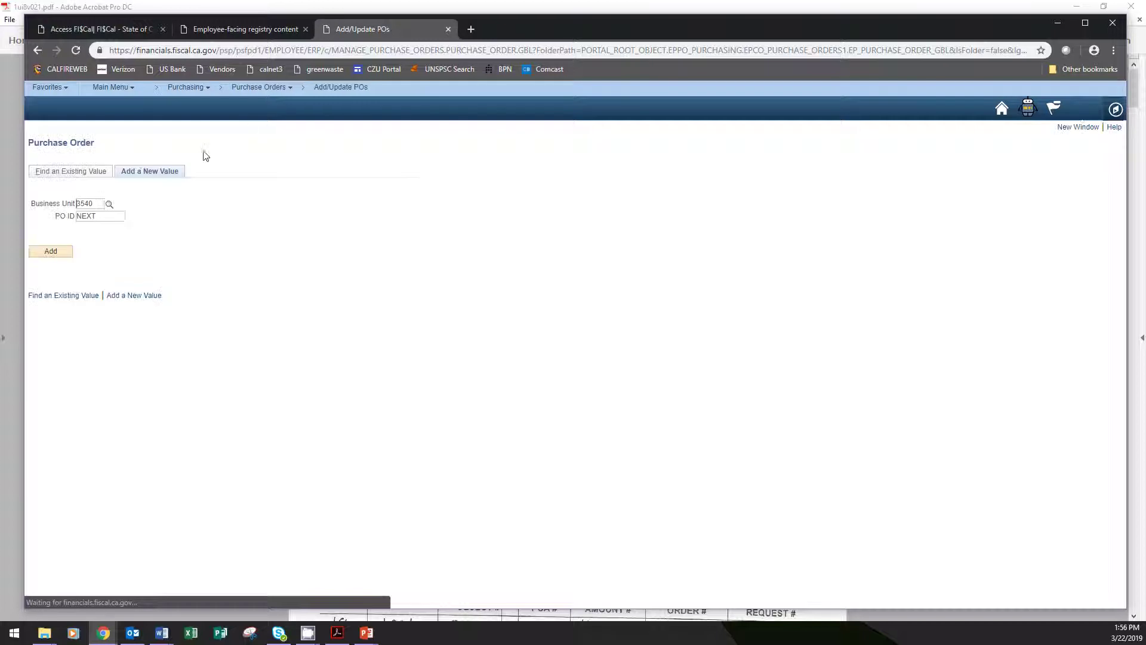
{"action": "left_click", "coordinate": [57, 254]}
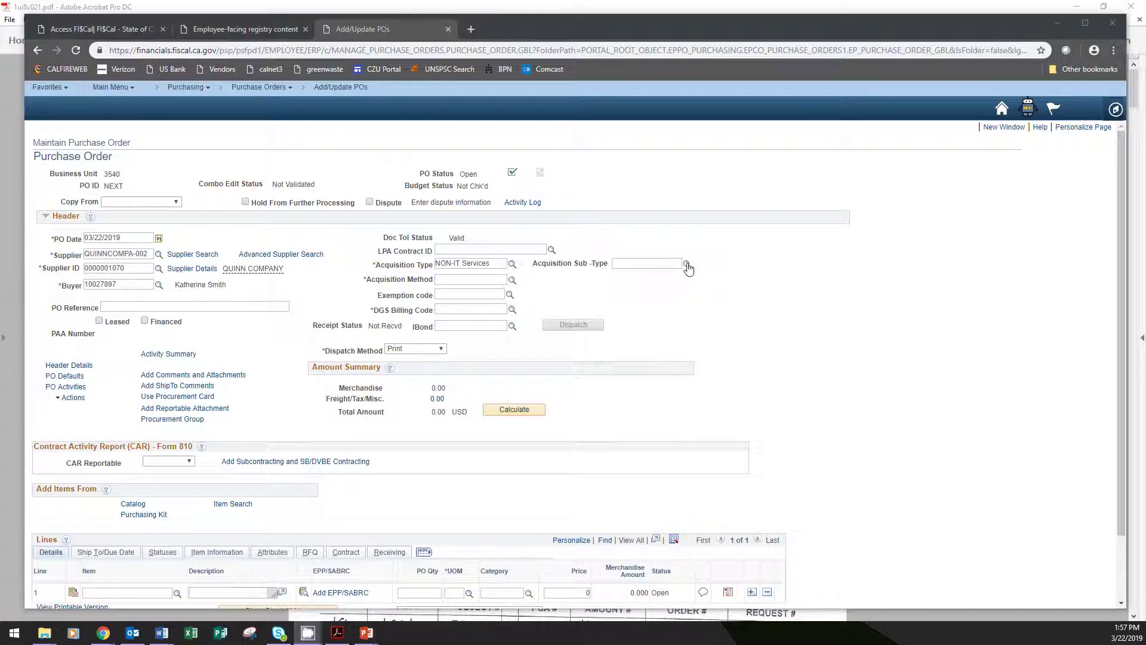
Step: Complete the PO header with sub-type Personal Services, acquisition method Fair and Reasonable, the DGS billing code and the PO reference
{"action": "left_click", "coordinate": [686, 263]}
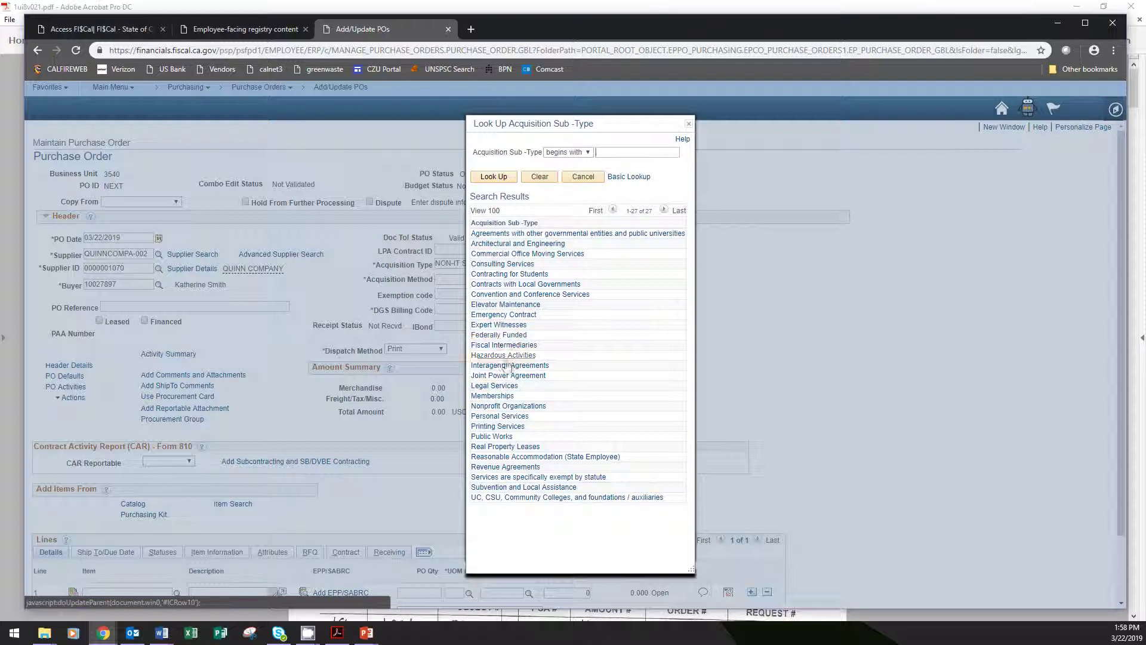
{"action": "left_click", "coordinate": [503, 418]}
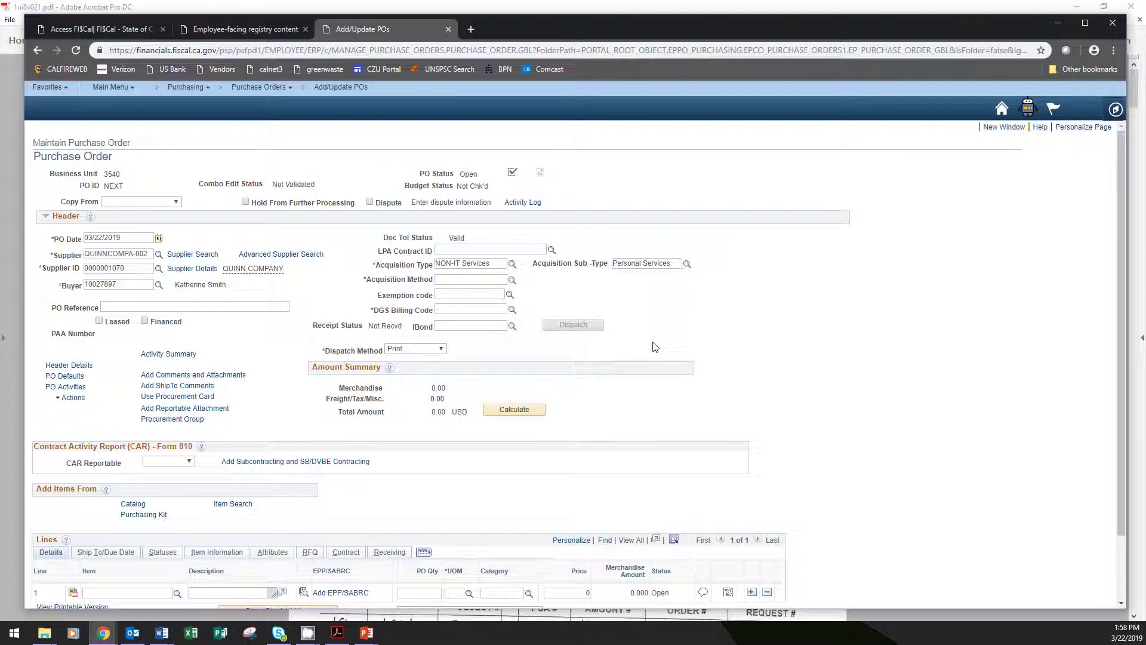
{"action": "left_click", "coordinate": [513, 281]}
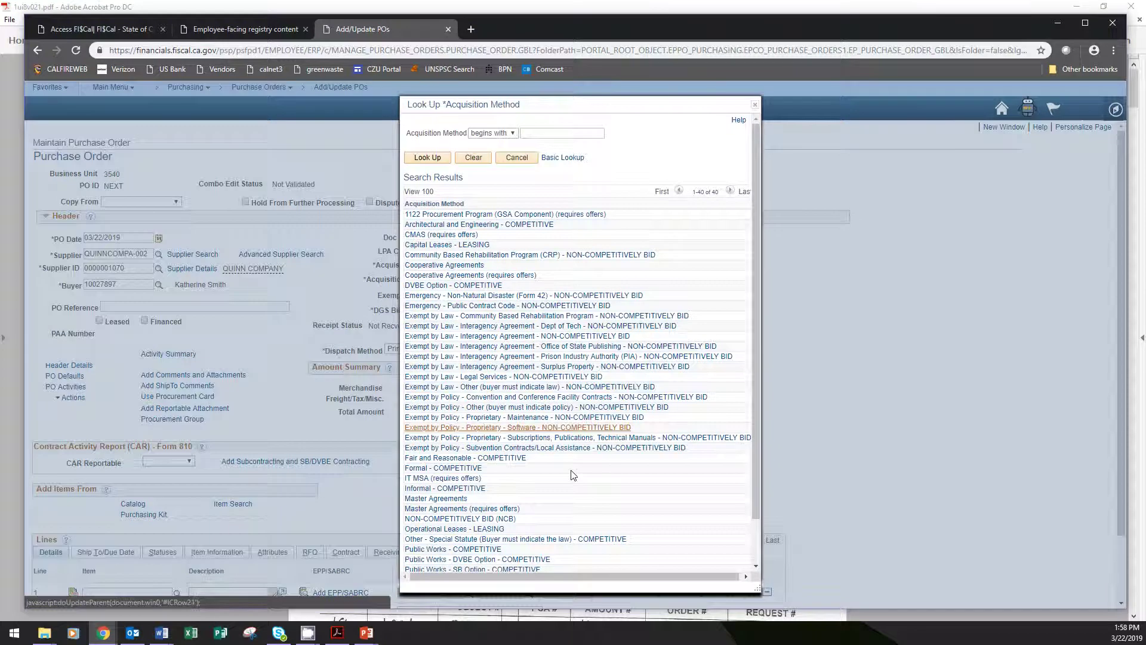
{"action": "left_click", "coordinate": [459, 458]}
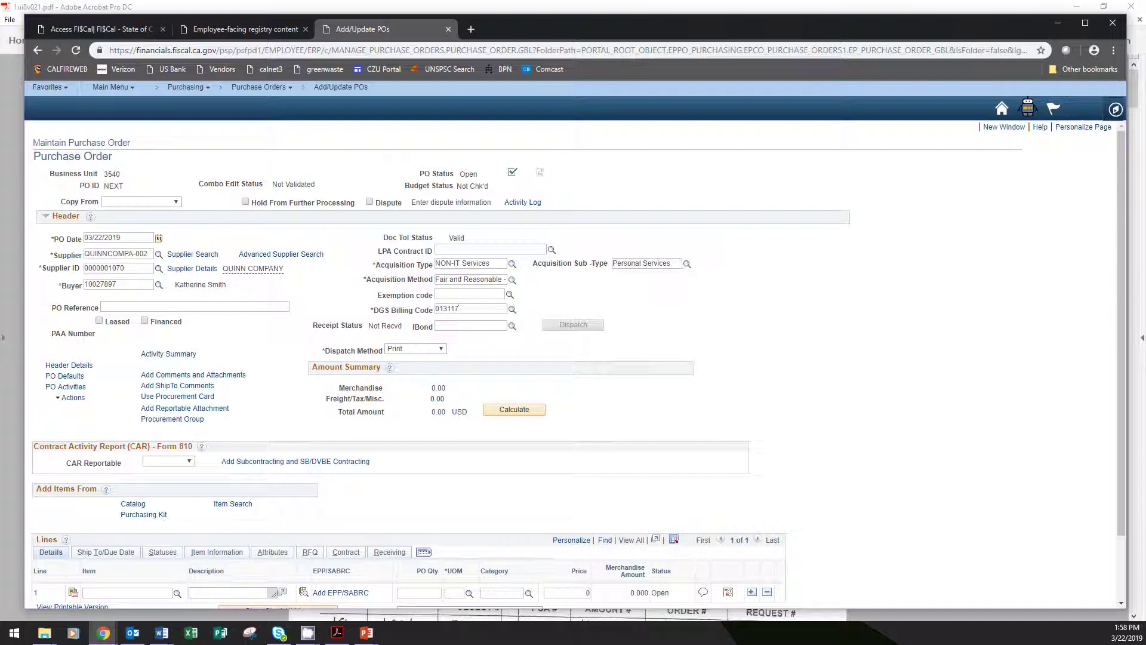
{"action": "left_click", "coordinate": [146, 308]}
{"action": "double_click", "coordinate": [149, 306]}
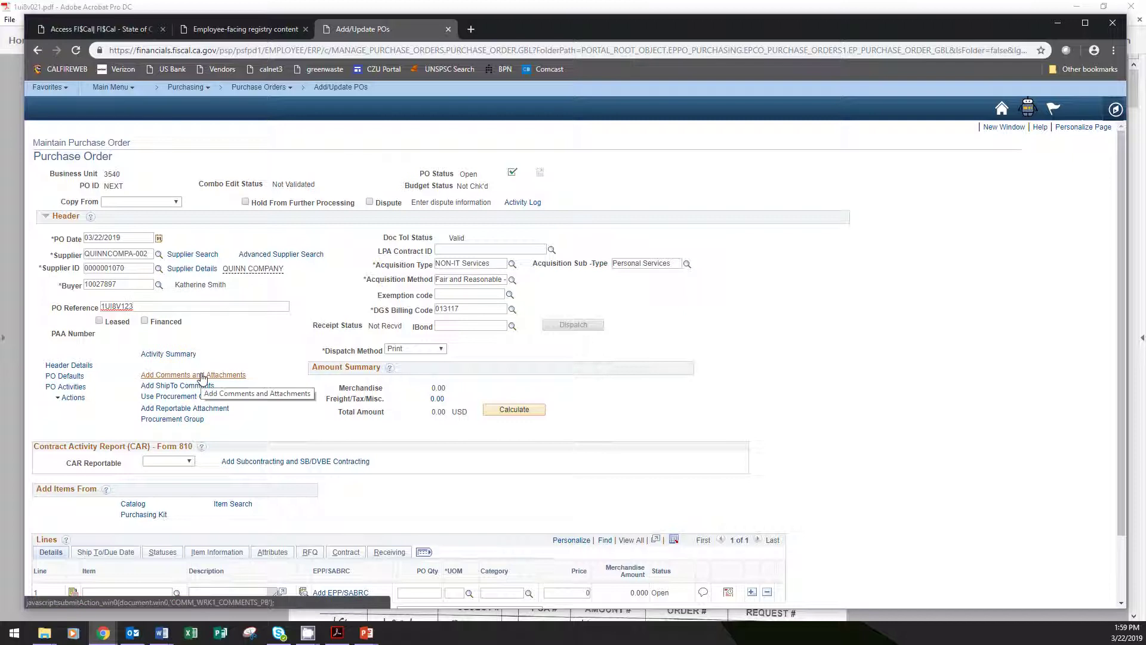
Step: Add the PO header comment "Repair of CZU bulldozer." as approval justification and a second comment "CALFIRE-20 attached."
{"action": "left_click", "coordinate": [201, 376]}
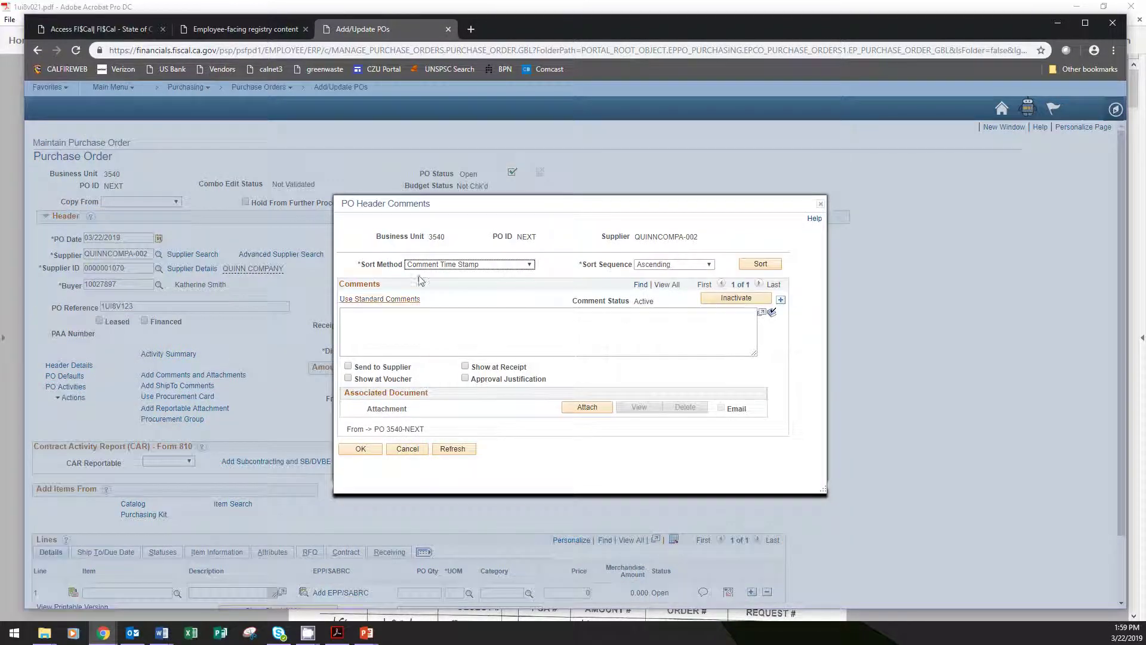
{"action": "left_click", "coordinate": [451, 333]}
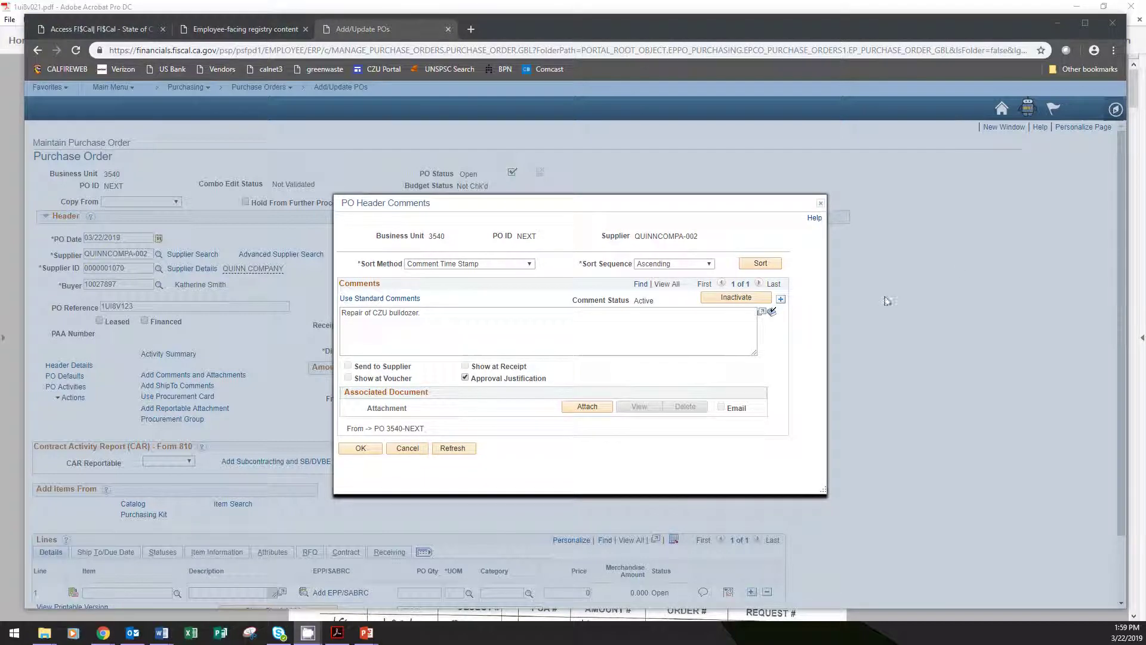
{"action": "left_click", "coordinate": [781, 300]}
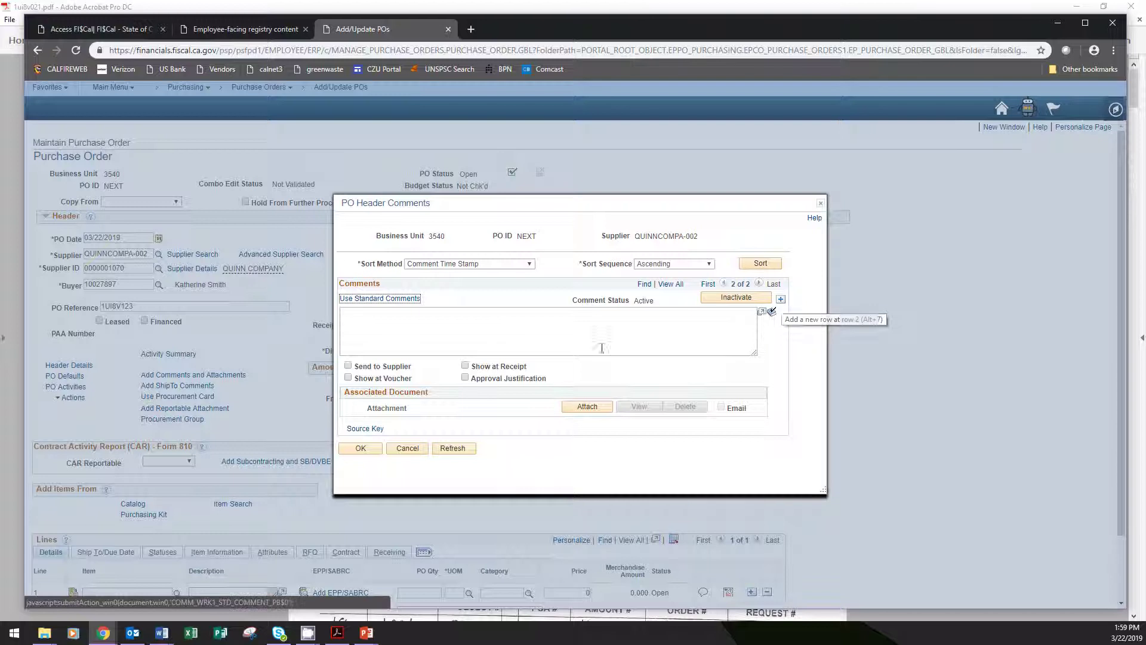
{"action": "left_click", "coordinate": [599, 325]}
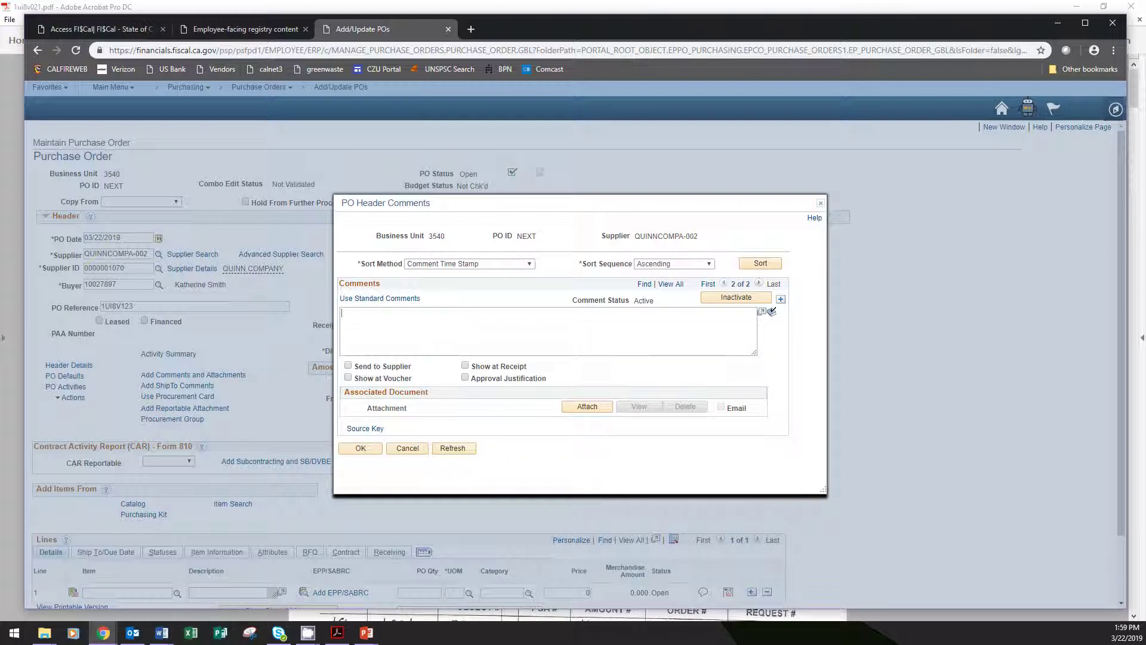
{"action": "type", "text": "CALFIRE-20 attached."}
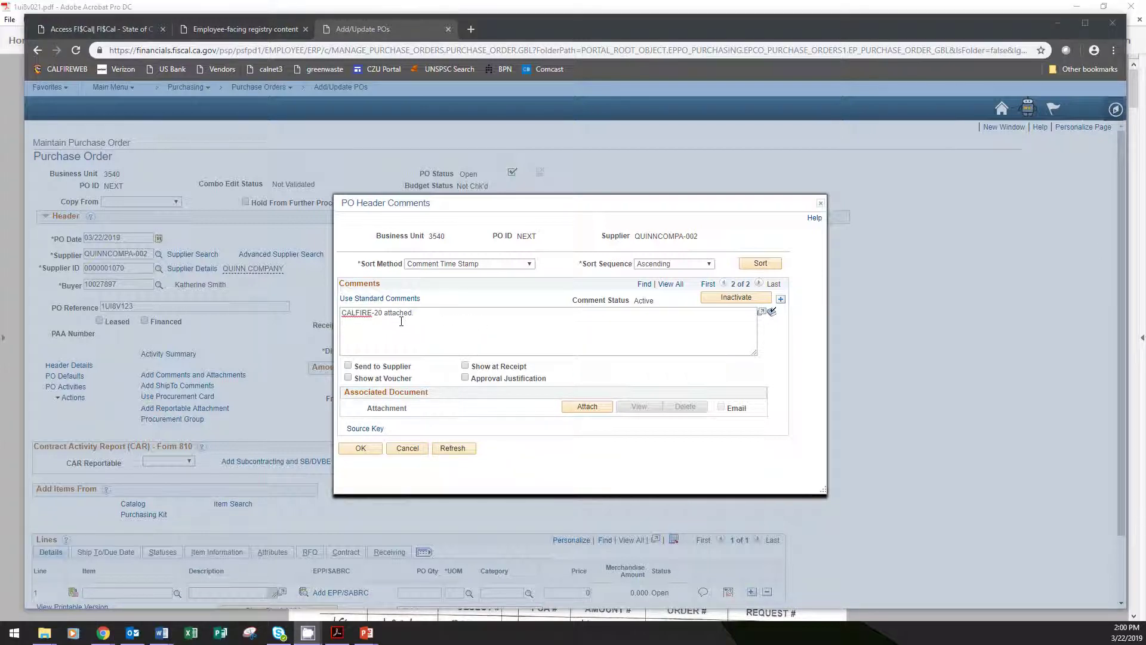
{"action": "left_click", "coordinate": [587, 408]}
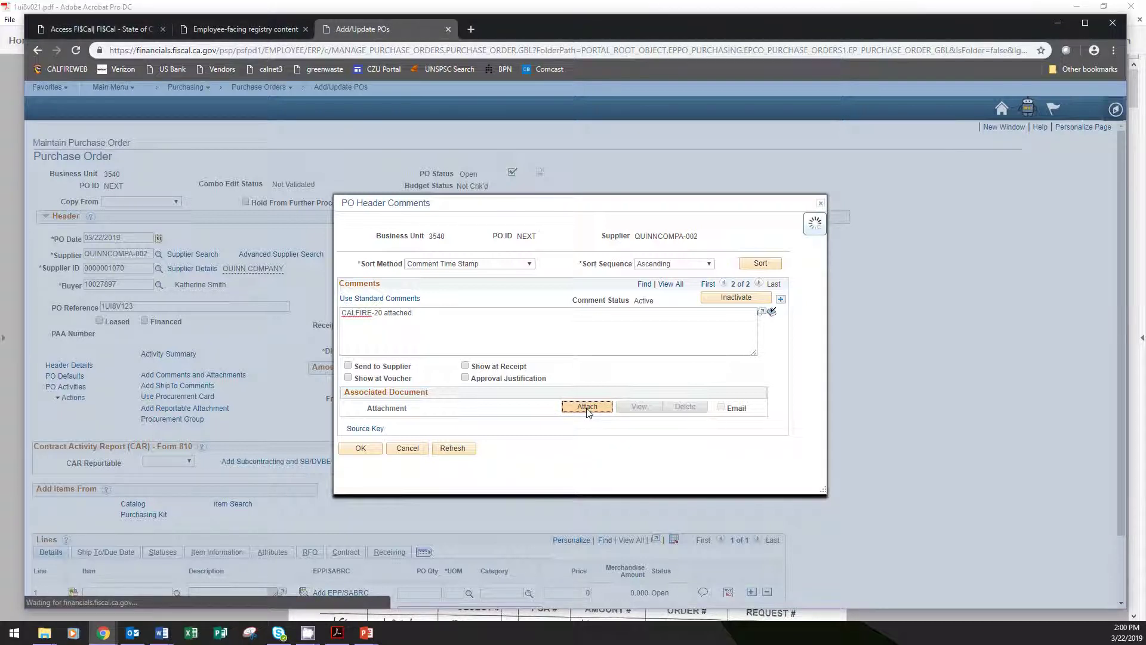
{"action": "left_click", "coordinate": [540, 340]}
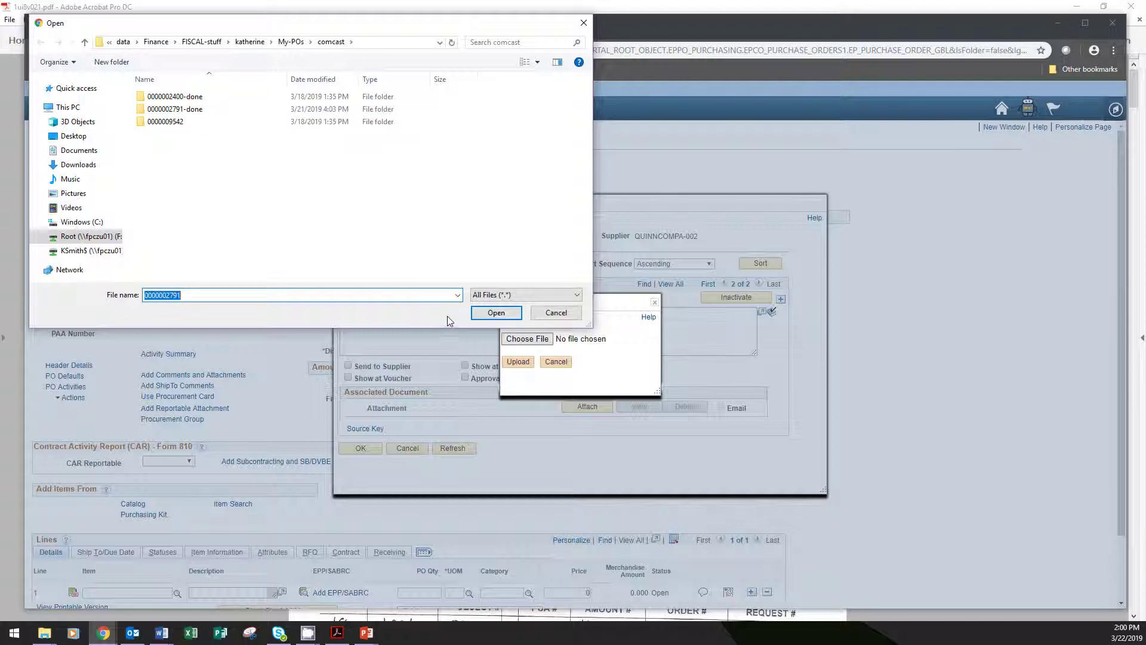
{"action": "left_click", "coordinate": [583, 24]}
{"action": "left_click", "coordinate": [554, 362]}
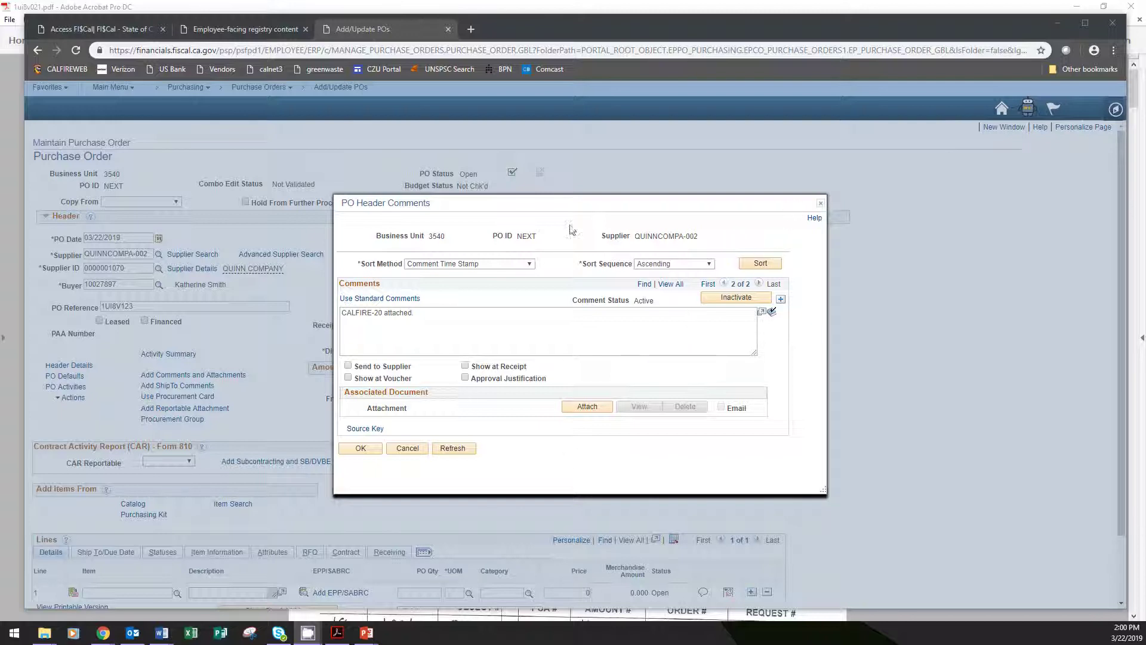
Step: Accept the PO header comments and return to the purchase order
{"action": "left_click", "coordinate": [363, 445]}
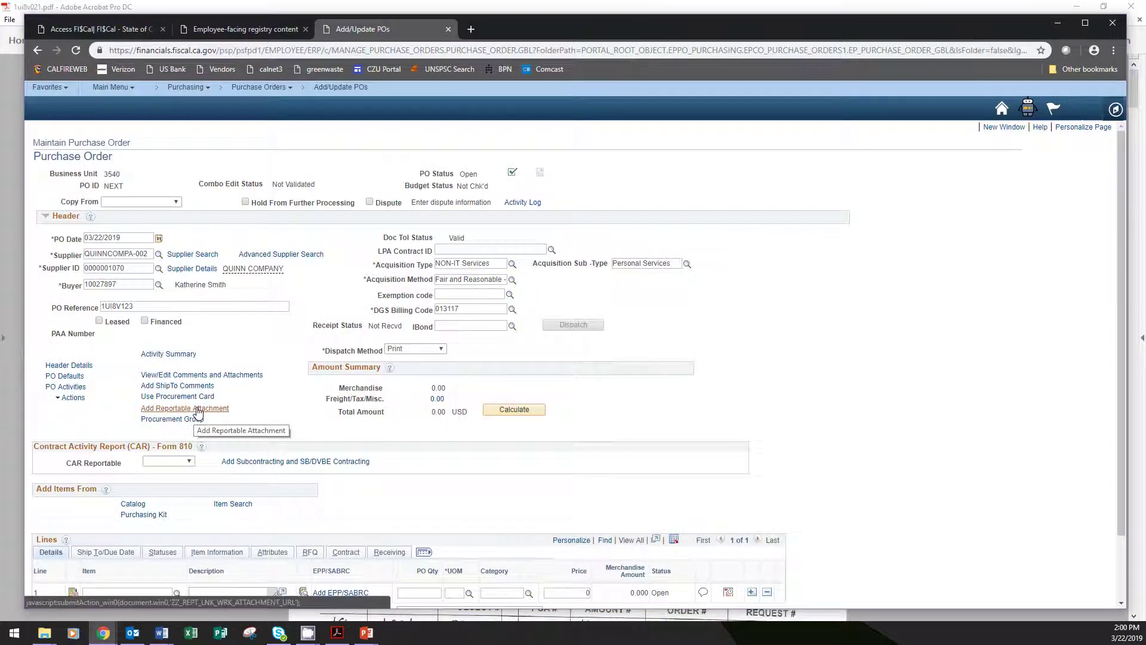
Step: Open the purchase order's reportable attachments and review the full list of available attachment types
{"action": "left_click", "coordinate": [197, 410]}
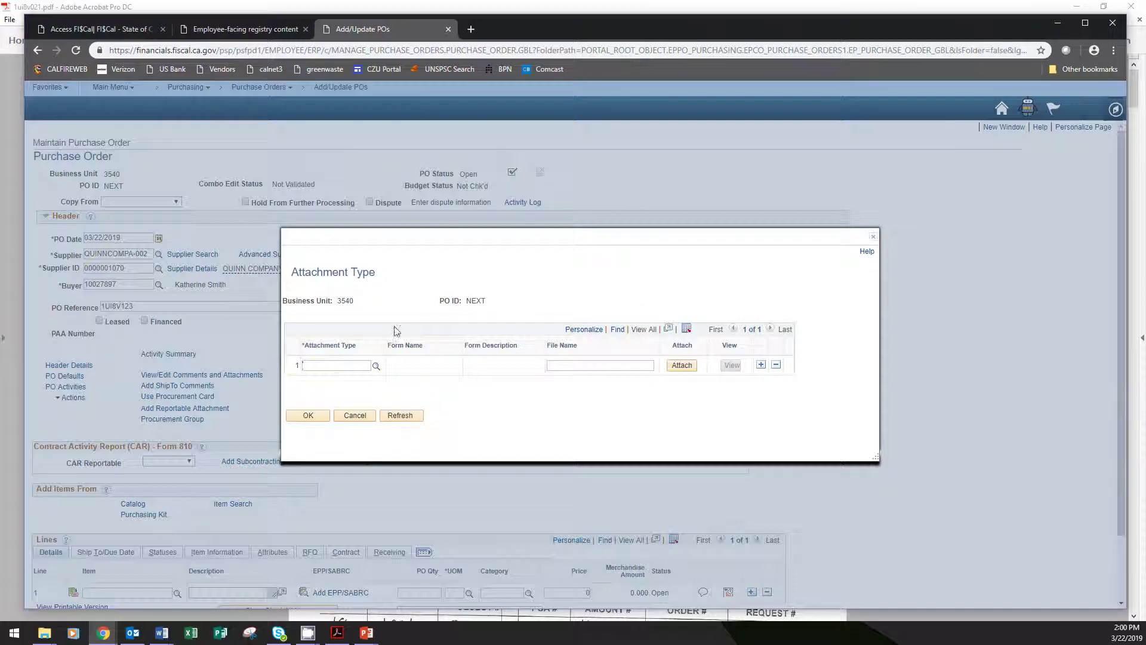
{"action": "left_click", "coordinate": [376, 366]}
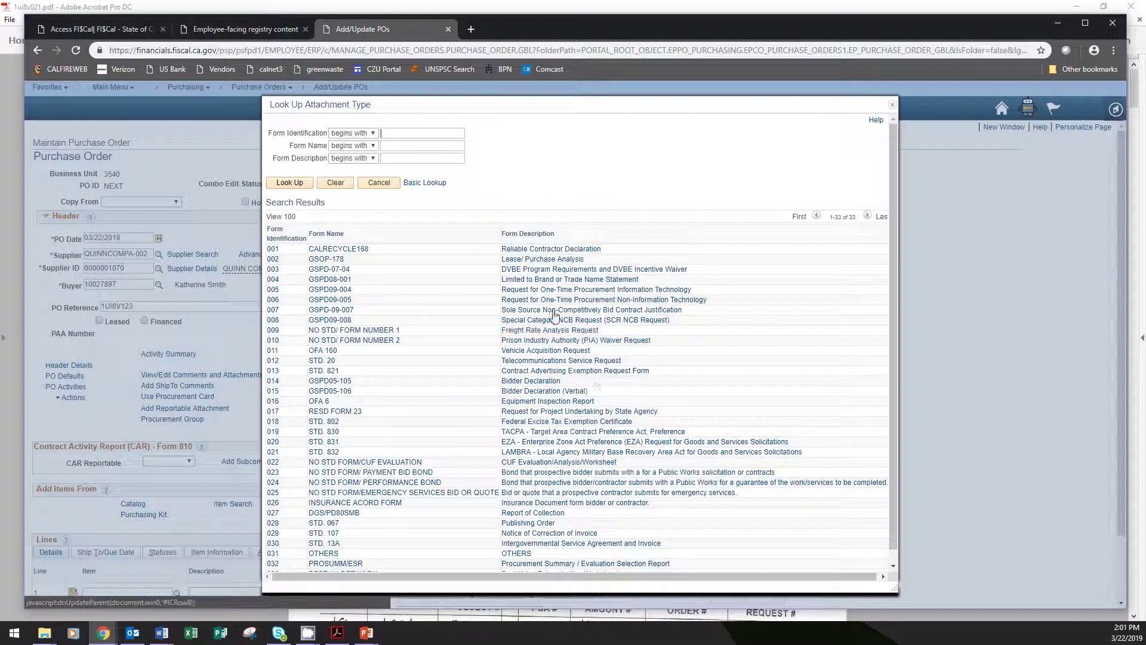
{"action": "left_click_drag", "start_coordinate": [895, 231], "coordinate": [897, 279]}
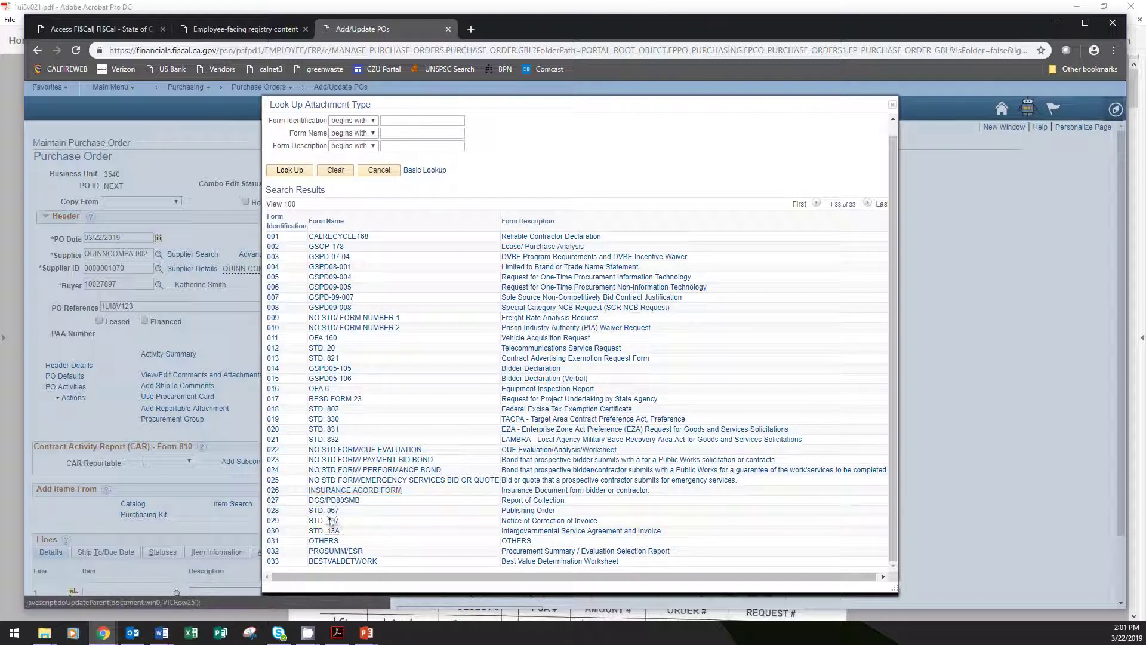
{"action": "left_click", "coordinate": [893, 107]}
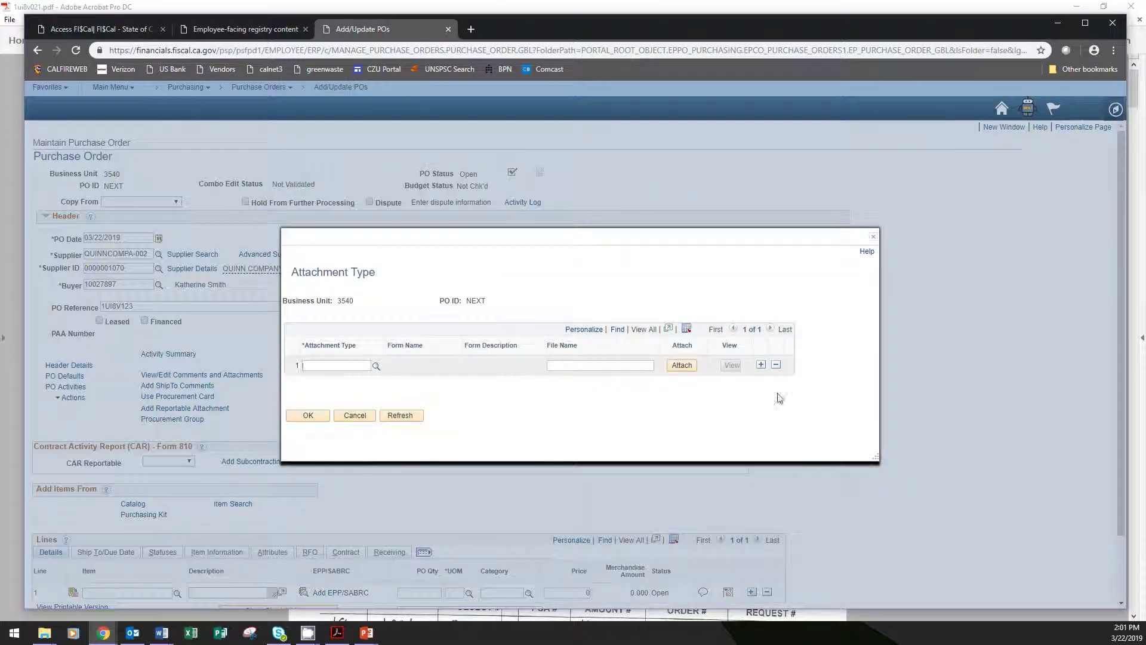
Step: Close the reportable attachments, set CAR Reportable to Yes and decline to provide subcontracting information
{"action": "left_click", "coordinate": [873, 240]}
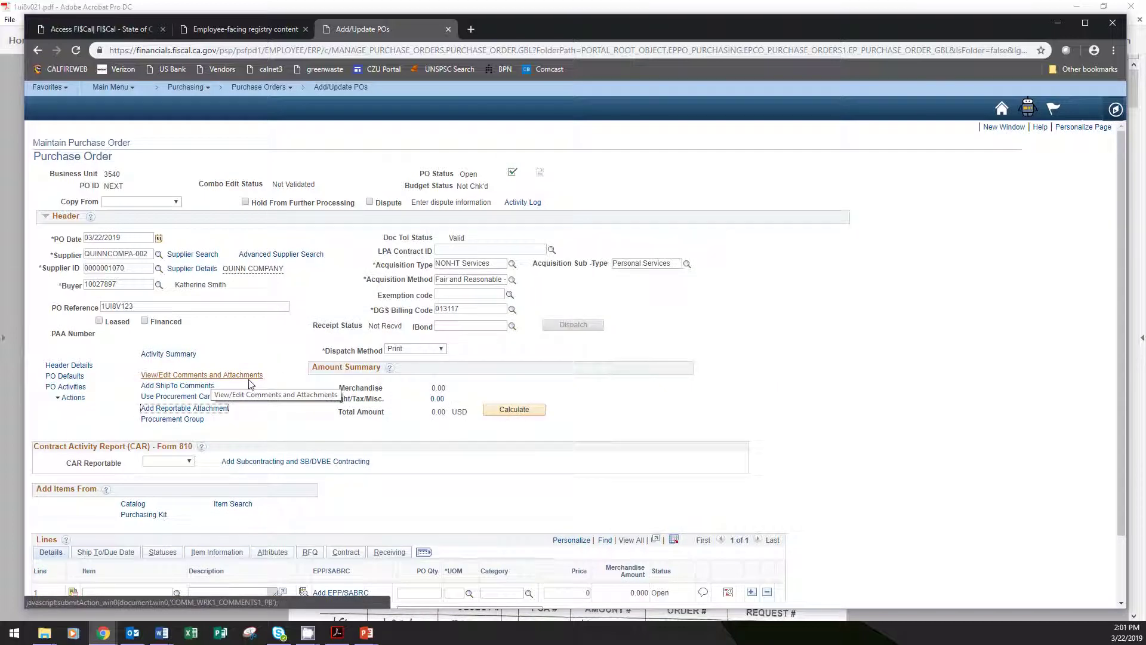
{"action": "left_click", "coordinate": [869, 316]}
{"action": "scroll", "coordinate": [946, 374], "scroll_direction": "down", "scroll_amount": 2}
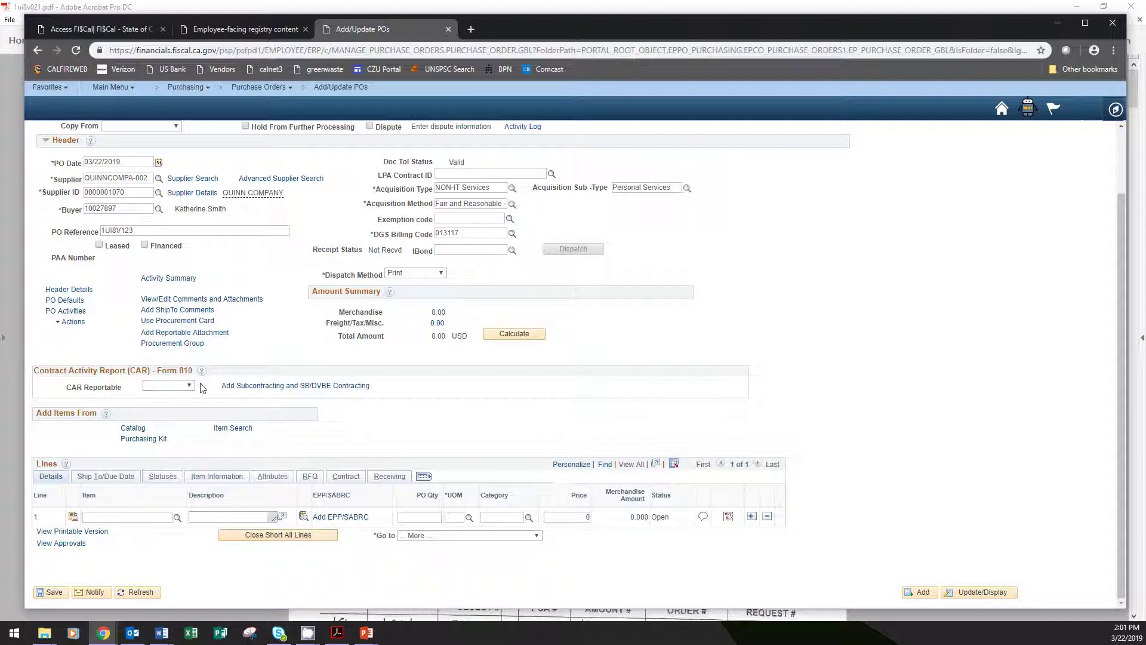
{"action": "left_click", "coordinate": [179, 386]}
{"action": "left_click", "coordinate": [163, 415]}
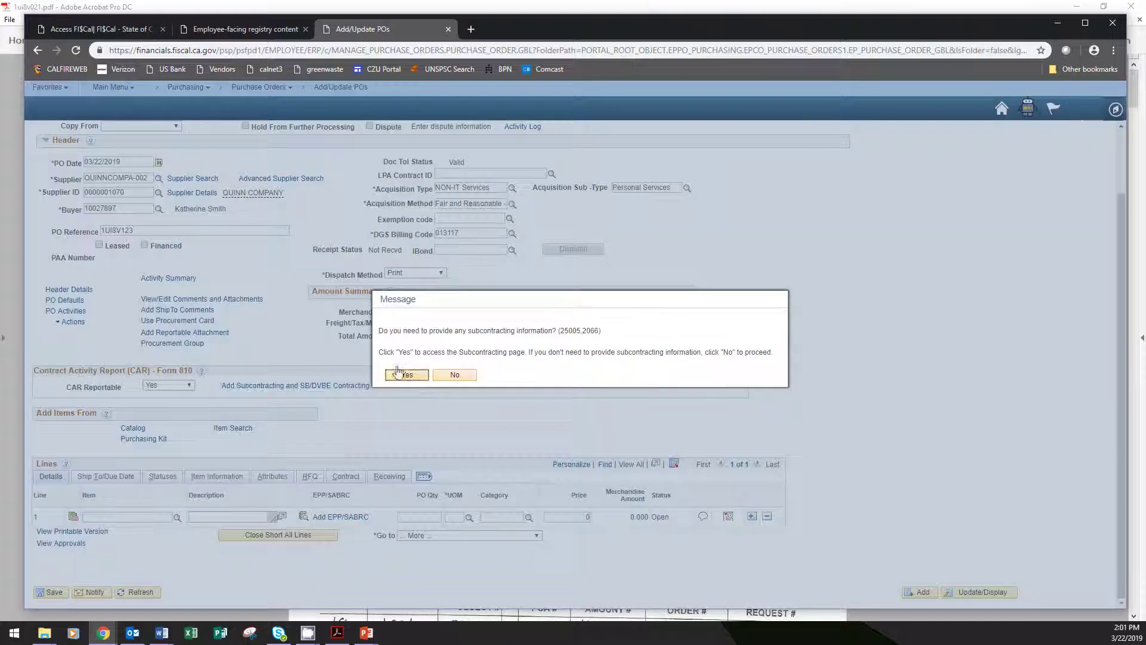
{"action": "left_click", "coordinate": [454, 374]}
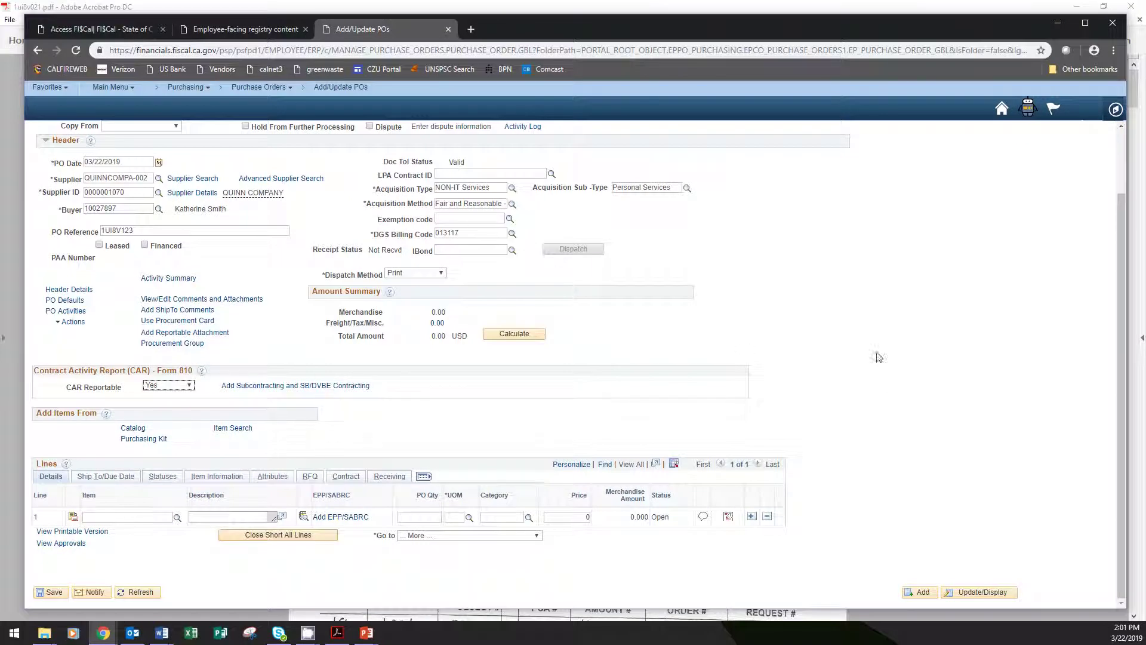
Step: Review the scanned service order PDF and the itemization slide for how to split the order into lines
{"action": "left_click", "coordinate": [945, 372]}
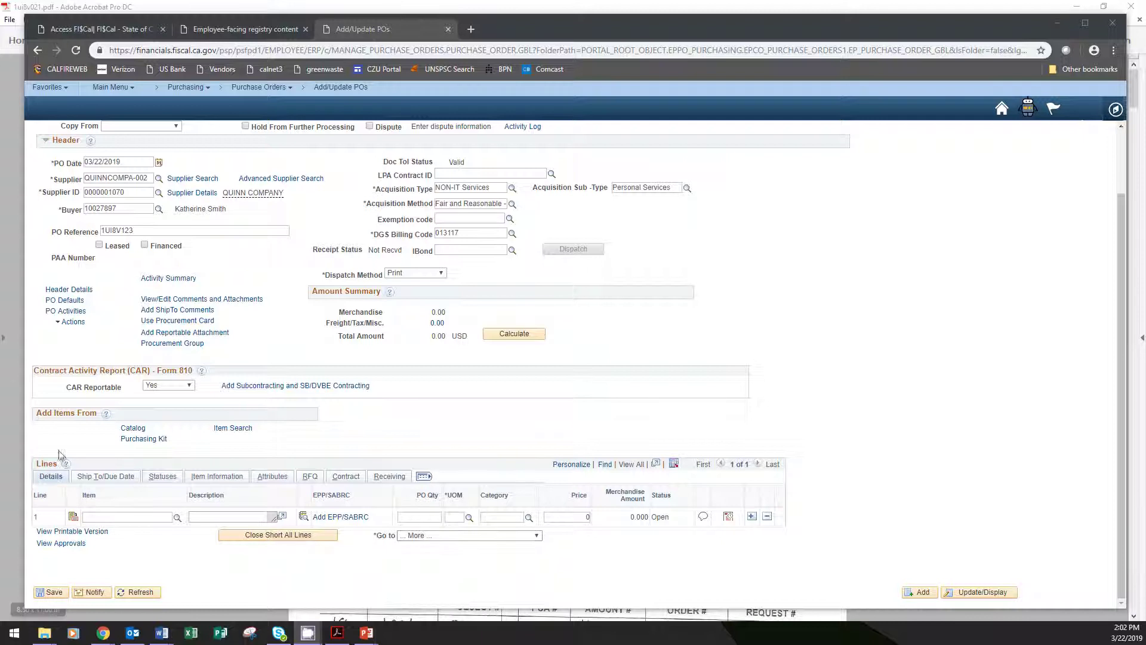
{"action": "left_click", "coordinate": [930, 396]}
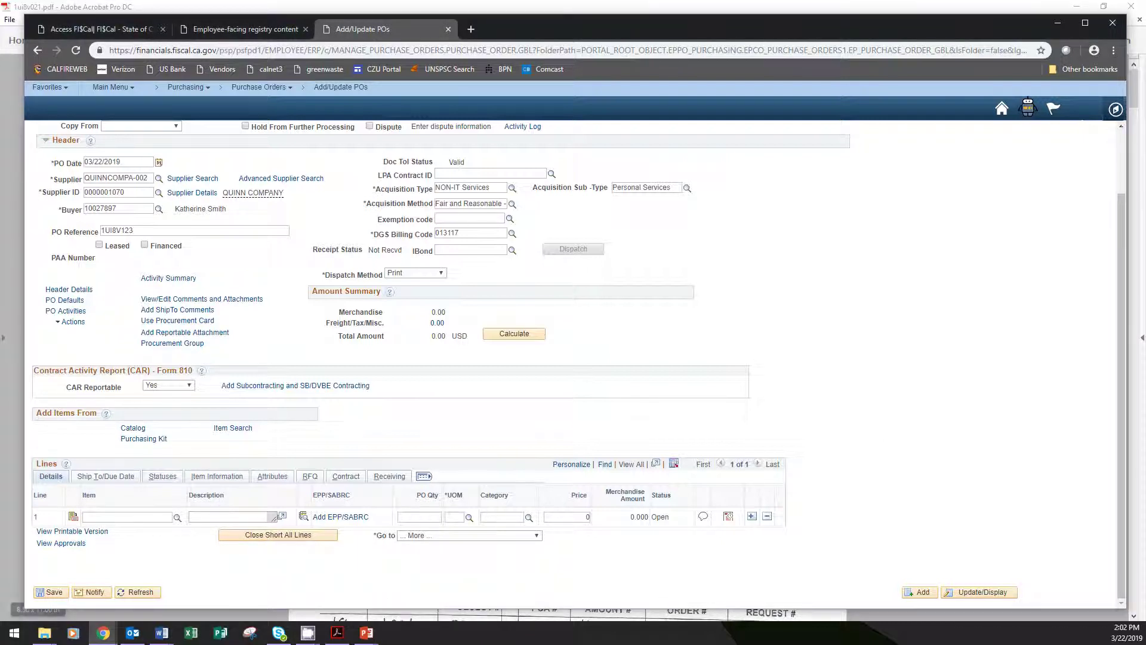
{"action": "key", "text": "alt+Tab"}
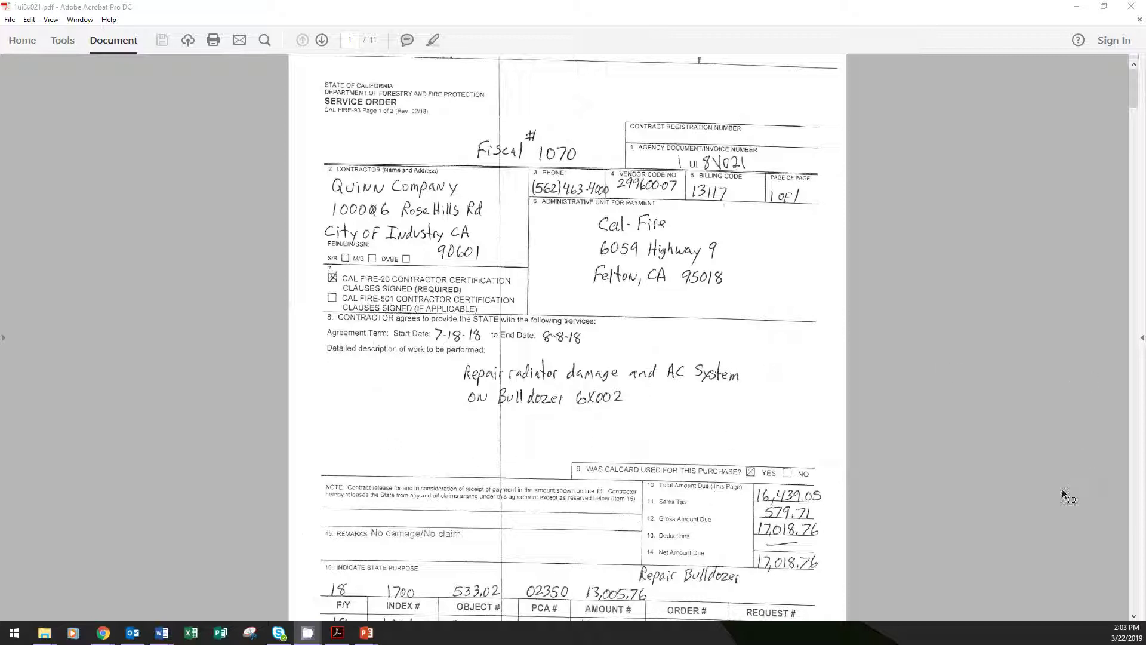
{"action": "key", "text": "alt+Tab"}
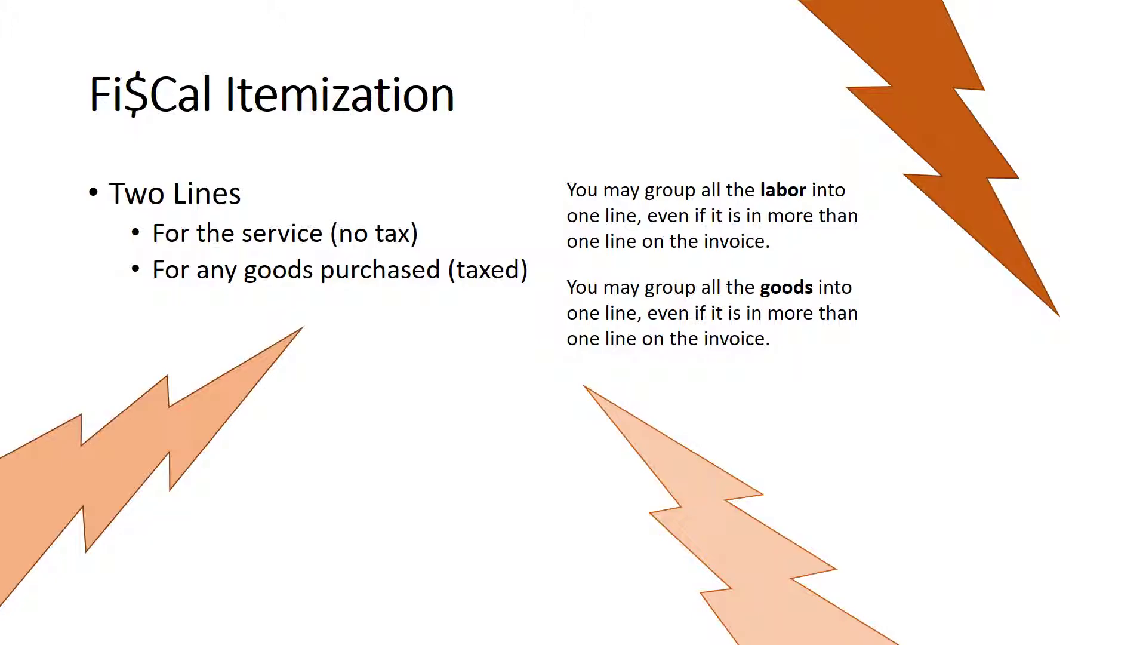
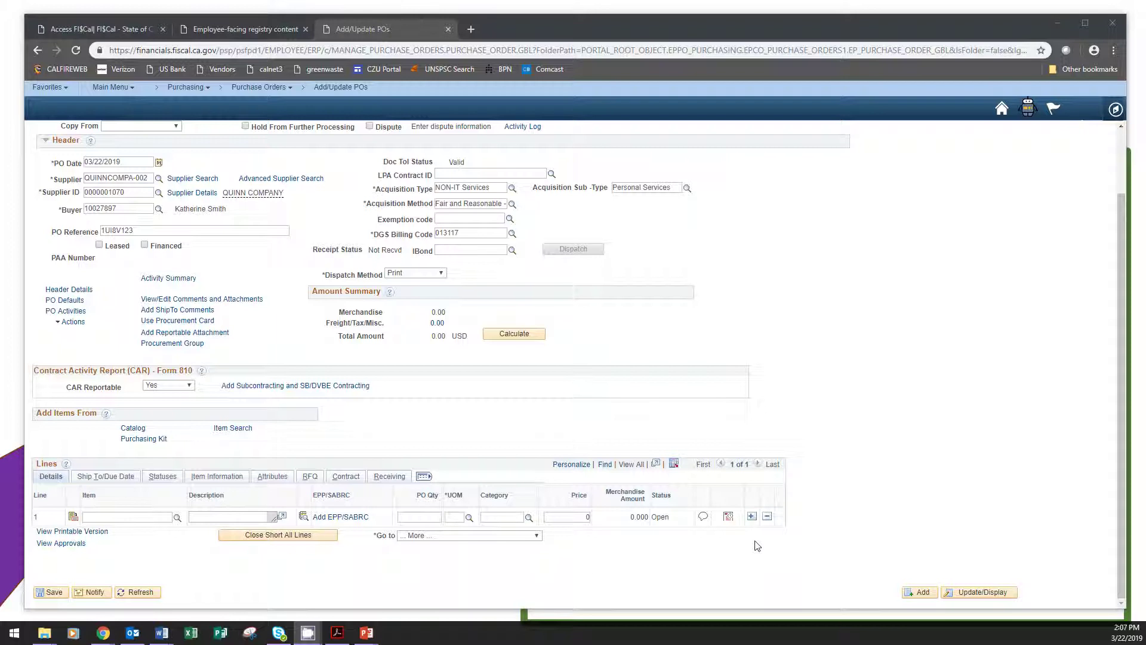
Step: Fill in PO line 1 with the description "Repair bulldozer: labor", quantity 1 and unit of measure LO
{"action": "left_click", "coordinate": [229, 516]}
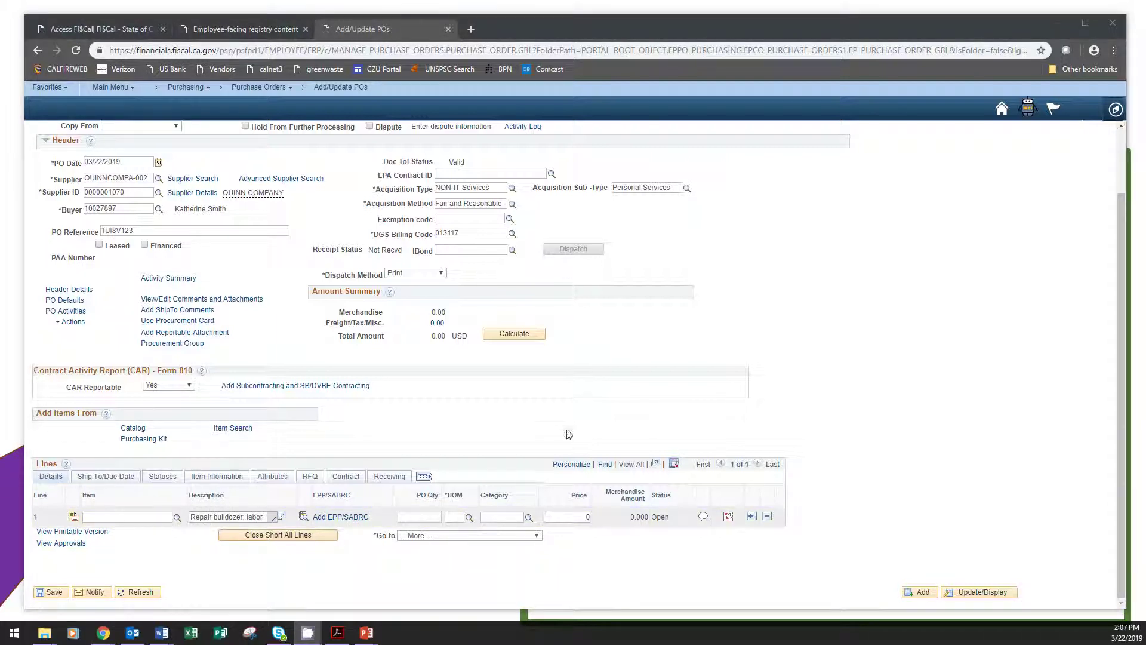
{"action": "type", "text": "Repair bulldozer: labor"}
{"action": "key", "text": "alt+Tab"}
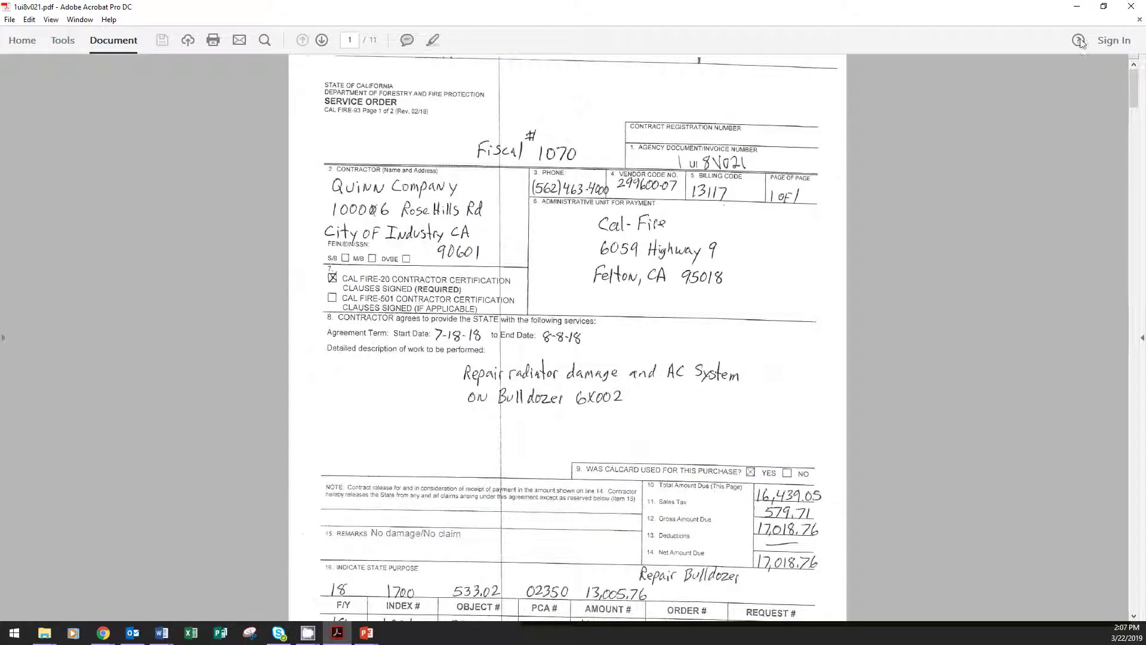
{"action": "left_click", "coordinate": [1077, 7]}
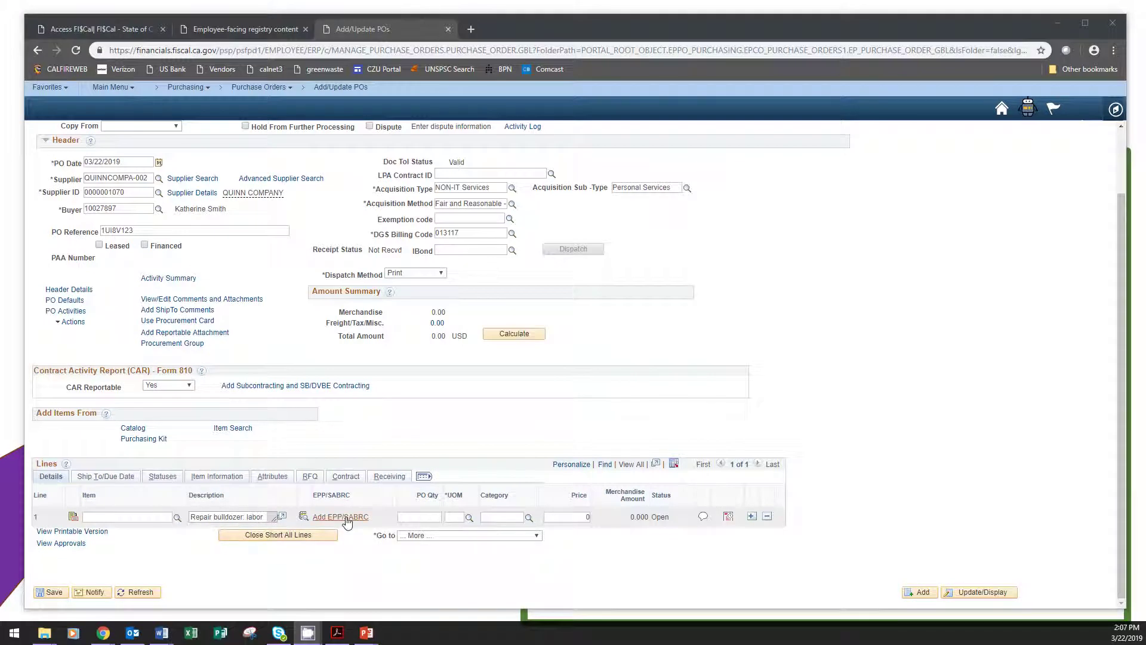
{"action": "left_click", "coordinate": [419, 516]}
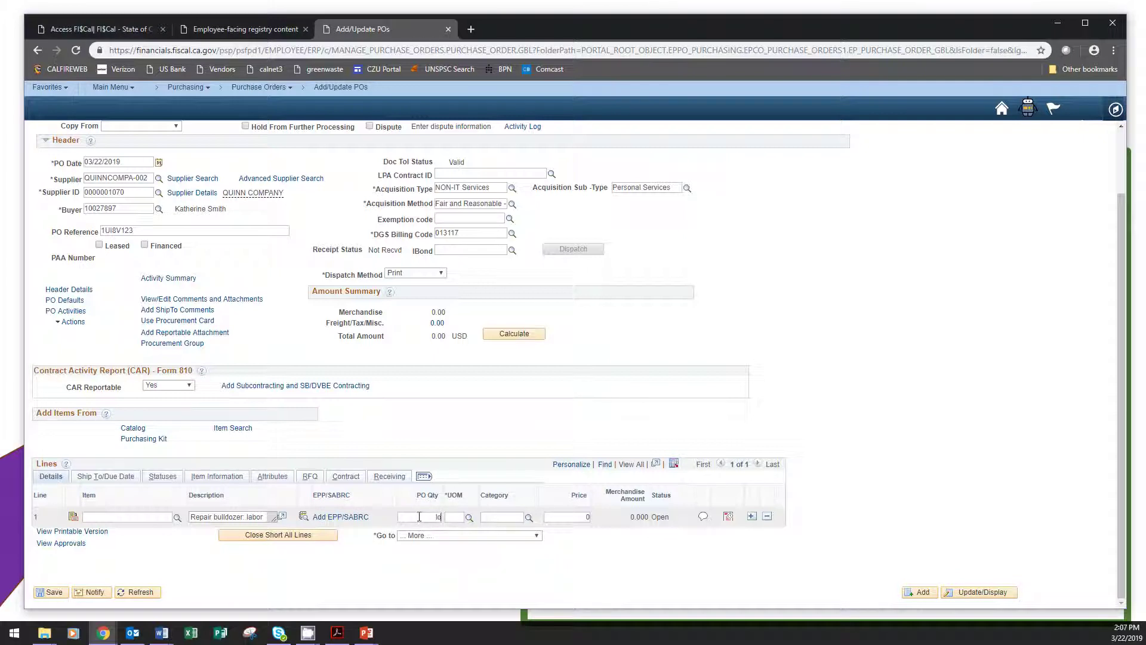
{"action": "type", "text": "10"}
{"action": "type", "text": "1"}
Step: Highlight the F/R LBR labor charges of segments 01, 02 and 04 in the Quinn invoice in Acrobat
{"action": "left_click", "coordinate": [1136, 79]}
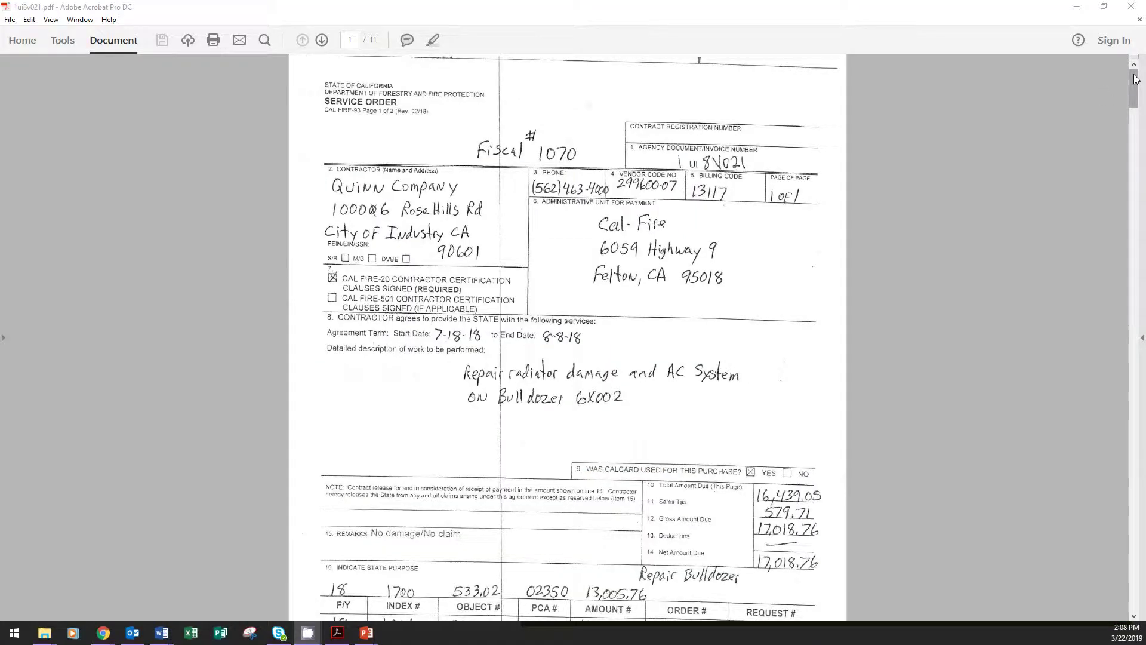
{"action": "left_click_drag", "start_coordinate": [1136, 79], "coordinate": [1137, 195]}
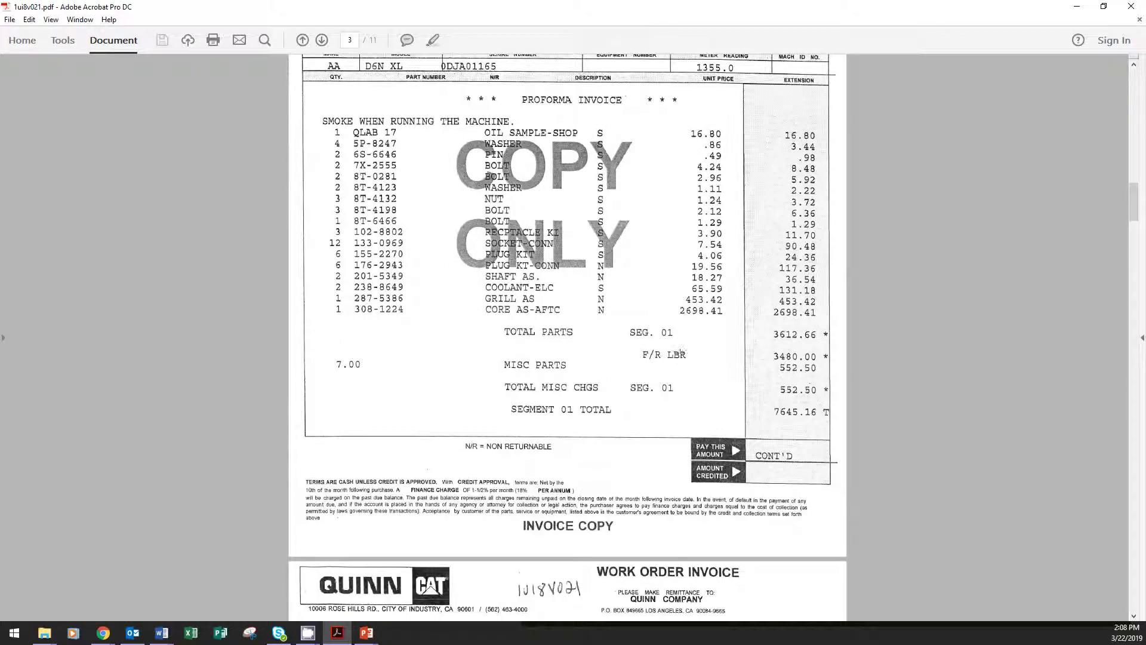
{"action": "left_click", "coordinate": [433, 40]}
{"action": "left_click_drag", "start_coordinate": [641, 354], "coordinate": [823, 356]}
{"action": "left_click_drag", "start_coordinate": [1133, 201], "coordinate": [1129, 260]}
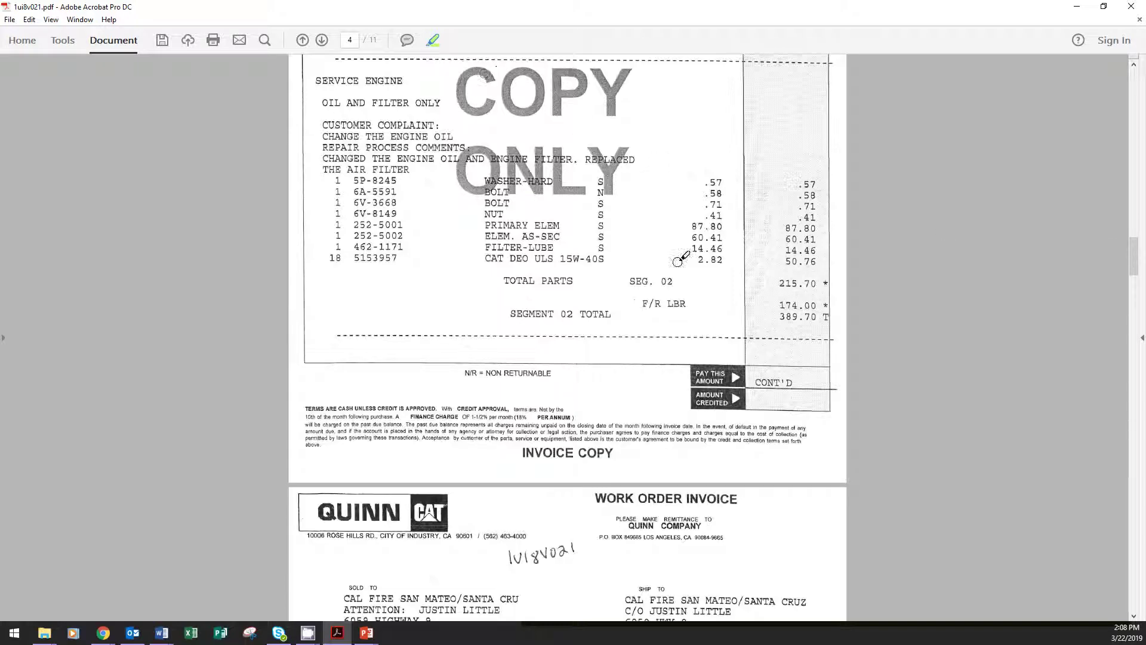
{"action": "left_click_drag", "start_coordinate": [645, 304], "coordinate": [826, 305]}
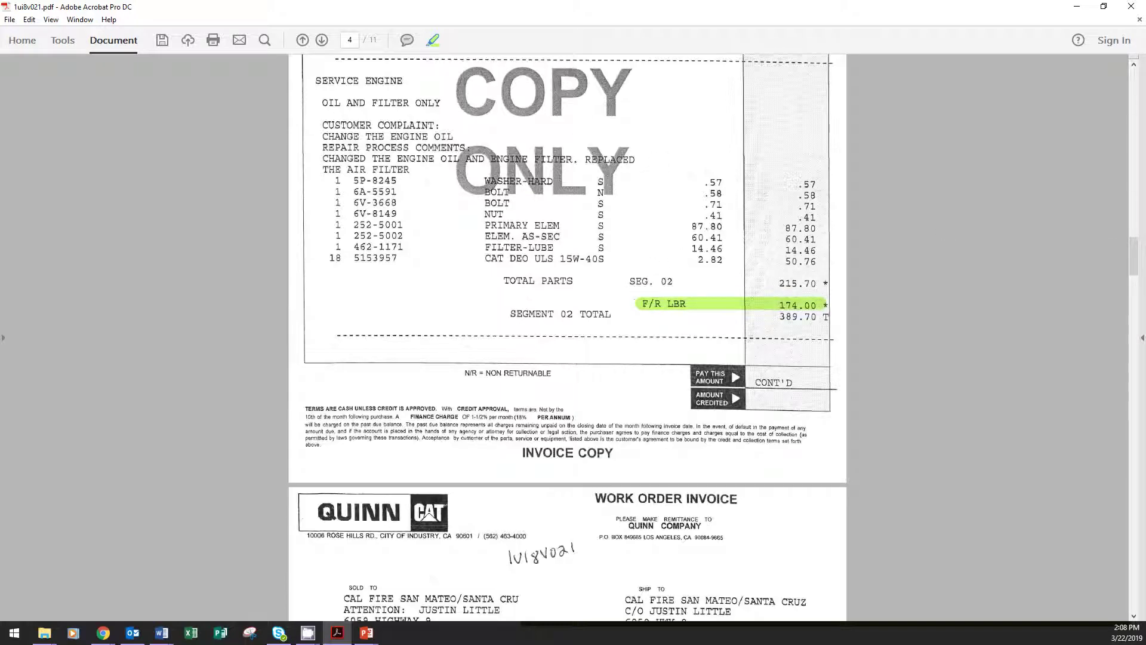
{"action": "left_click_drag", "start_coordinate": [1130, 254], "coordinate": [1134, 355]}
{"action": "left_click_drag", "start_coordinate": [648, 301], "coordinate": [839, 304]}
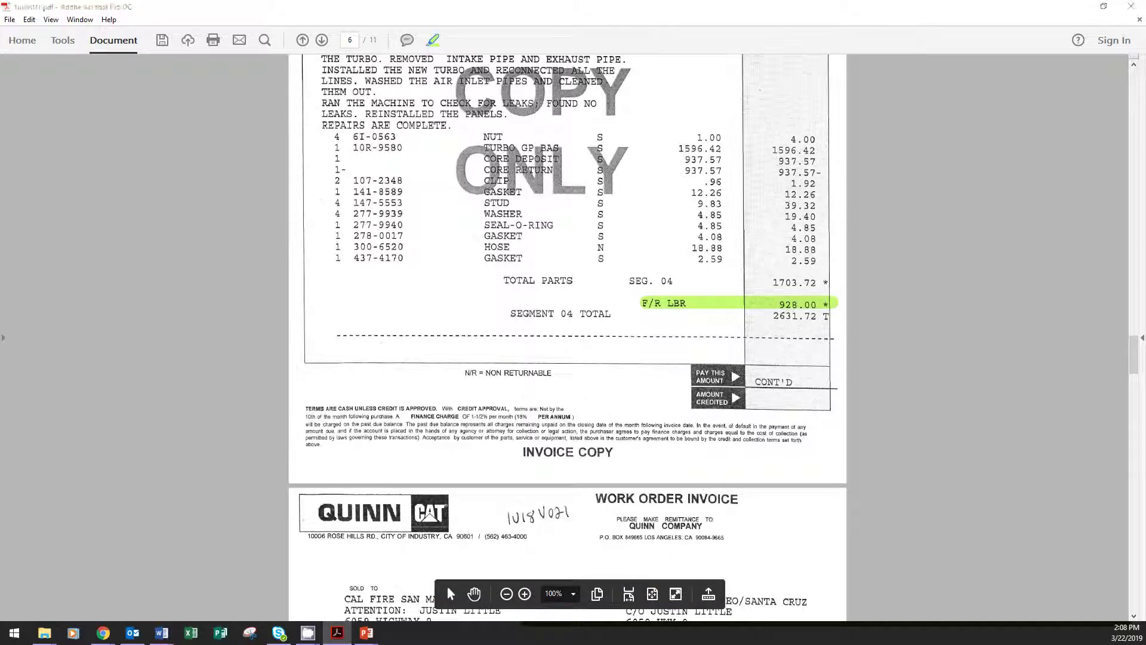
Step: Search the DGS UNSPSC page for code 781815 to look up the category for line 1
{"action": "key", "text": "alt+Tab"}
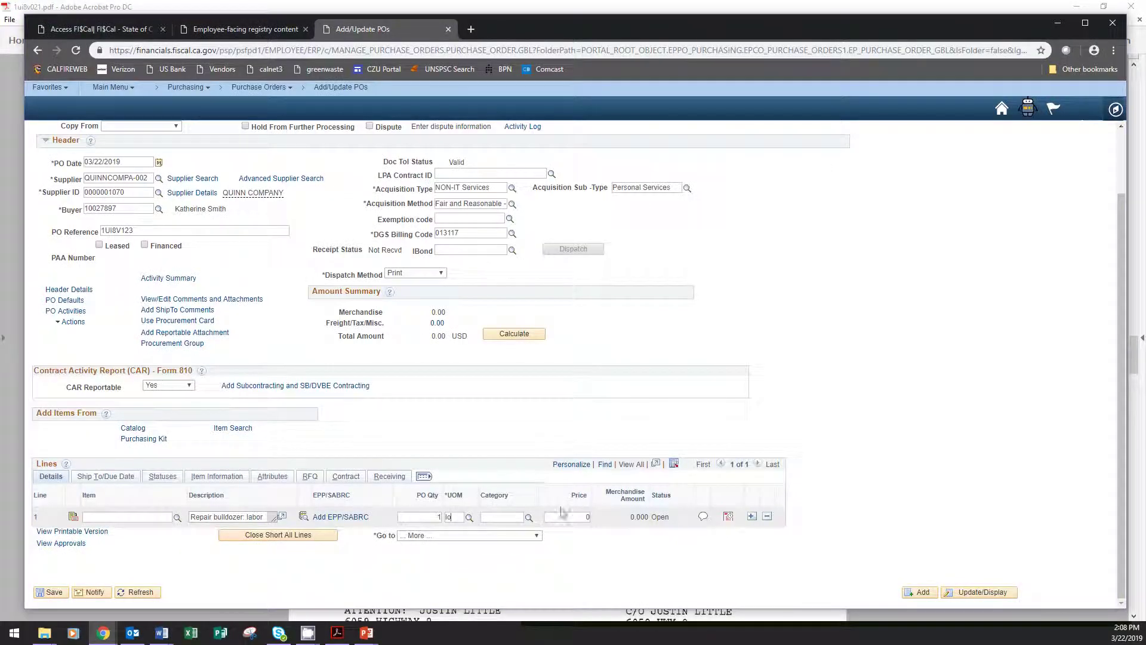
{"action": "left_click_drag", "start_coordinate": [564, 516], "coordinate": [599, 524]}
{"action": "left_click", "coordinate": [504, 517]}
{"action": "key", "text": "alt+Tab"}
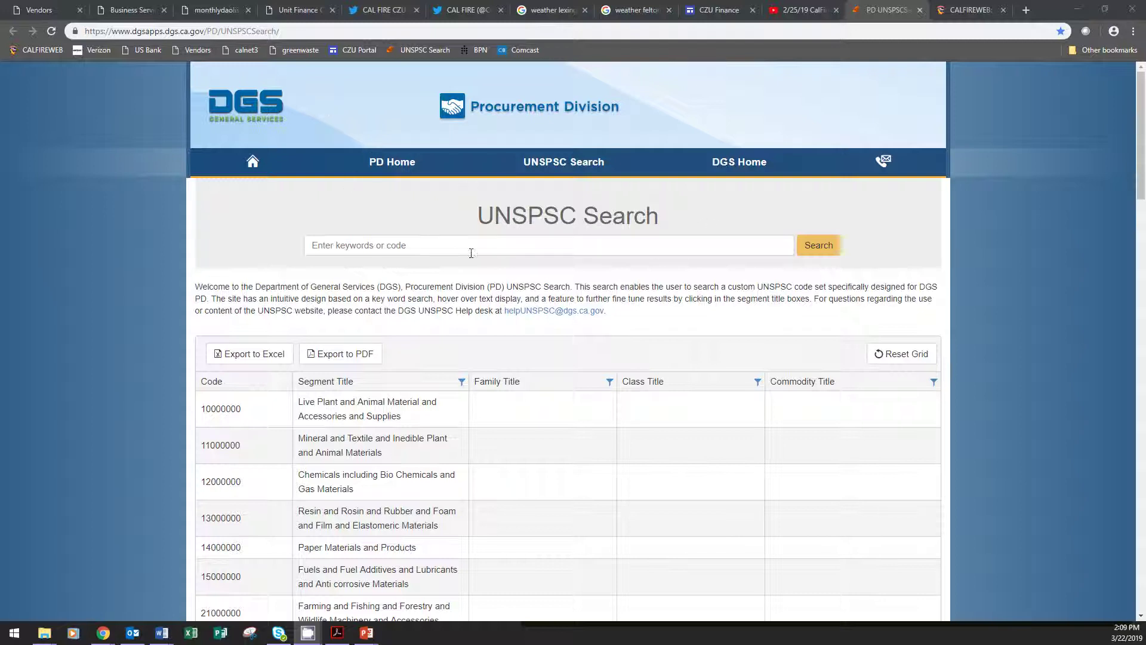
{"action": "left_click", "coordinate": [443, 249]}
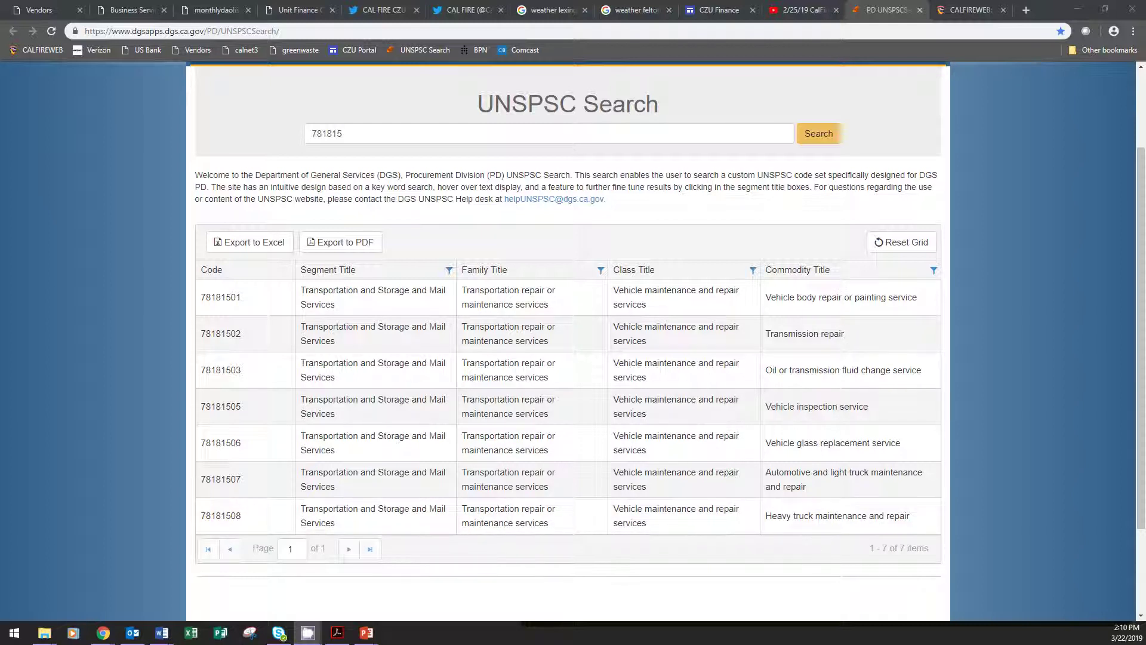
{"action": "scroll", "coordinate": [499, 200], "scroll_direction": "down", "scroll_amount": 1}
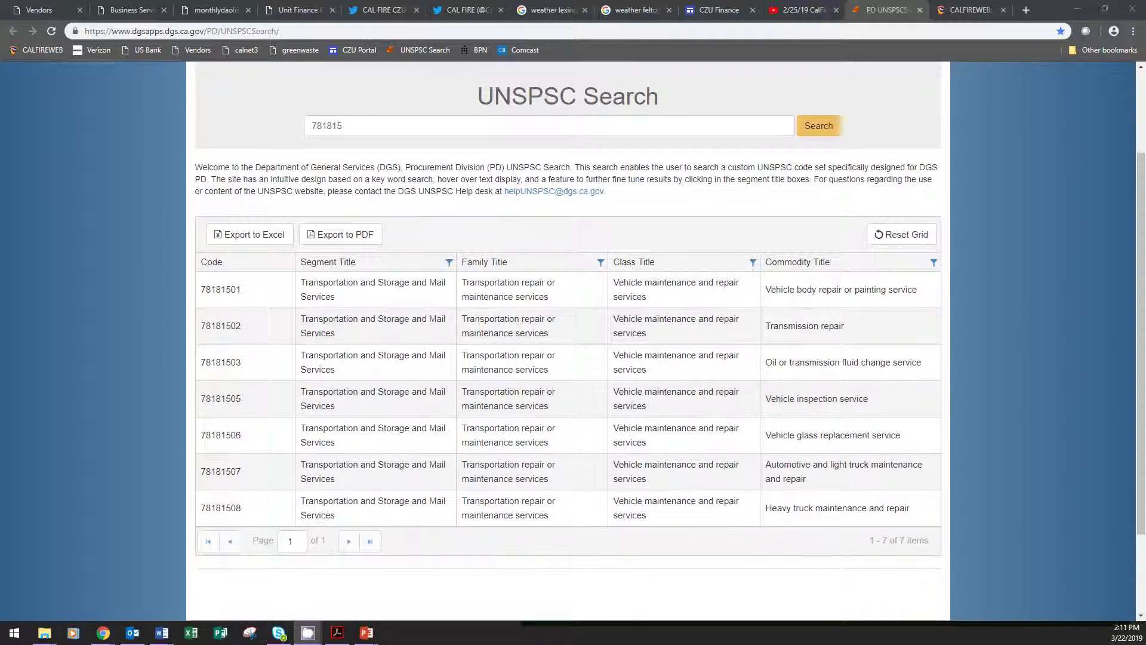
Step: Copy the searched UNSPSC code into line 1, completing its category as 78181500, and set the price to 1234.00
{"action": "double_click", "coordinate": [330, 125]}
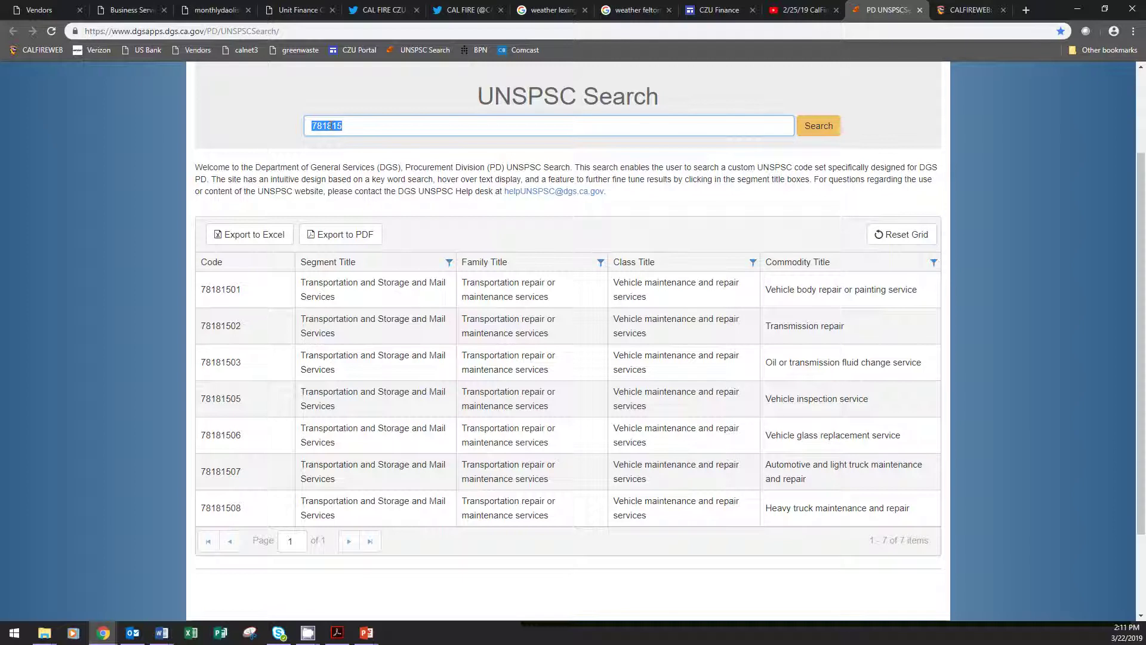
{"action": "key", "text": "ctrl+c"}
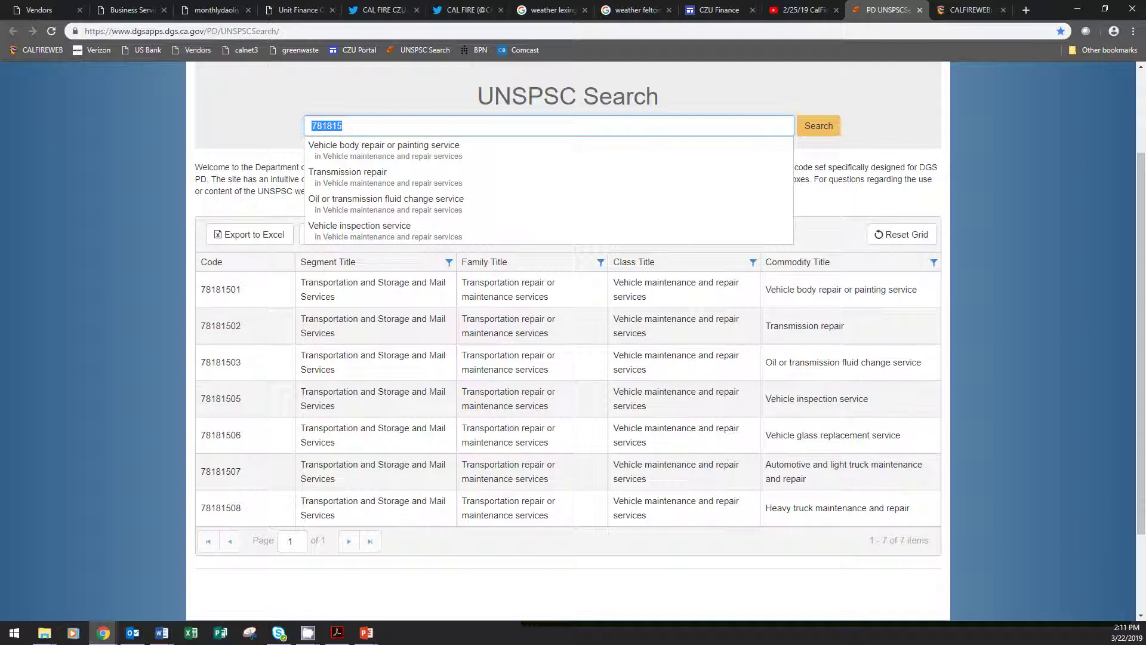
{"action": "key", "text": "alt+Tab"}
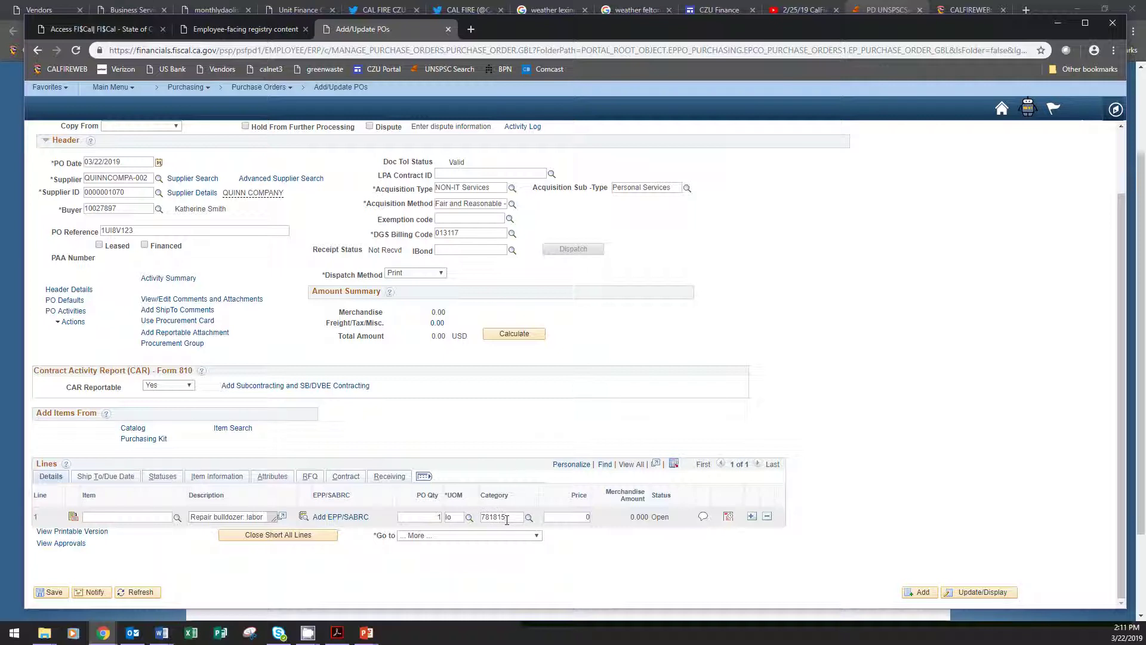
{"action": "type", "text": "00"}
{"action": "left_click", "coordinate": [581, 517]}
{"action": "left_click", "coordinate": [676, 366]}
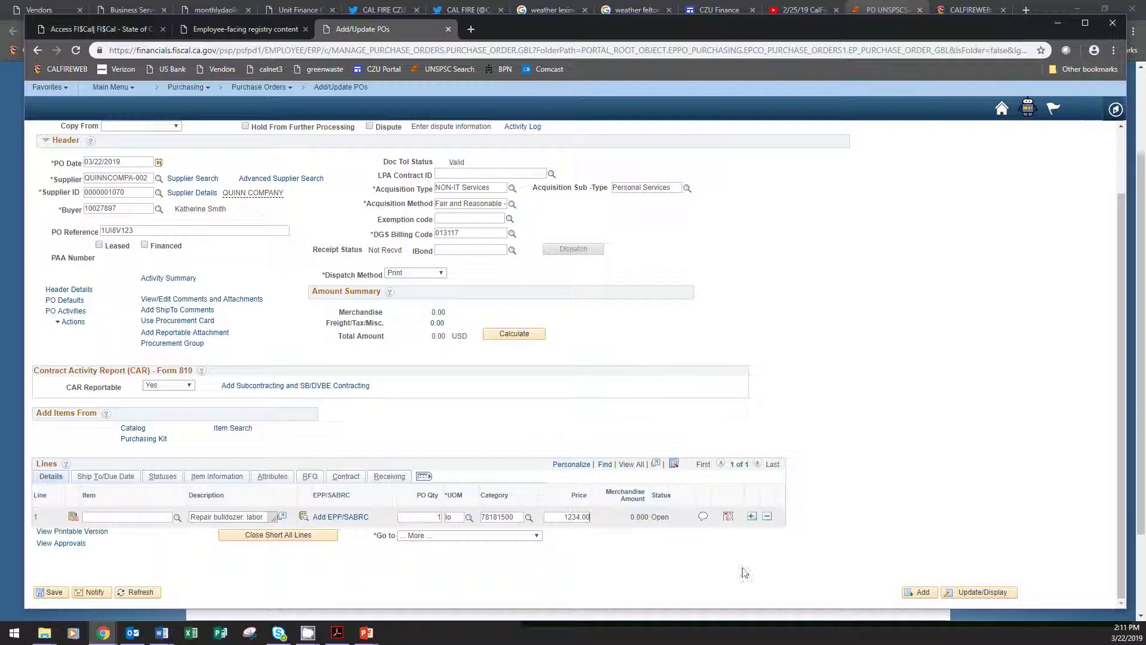
Step: Set the tax applicability of line 1's schedule to Item is Exempt, recalculate the sales tax and return to the main PO page
{"action": "left_click", "coordinate": [727, 517]}
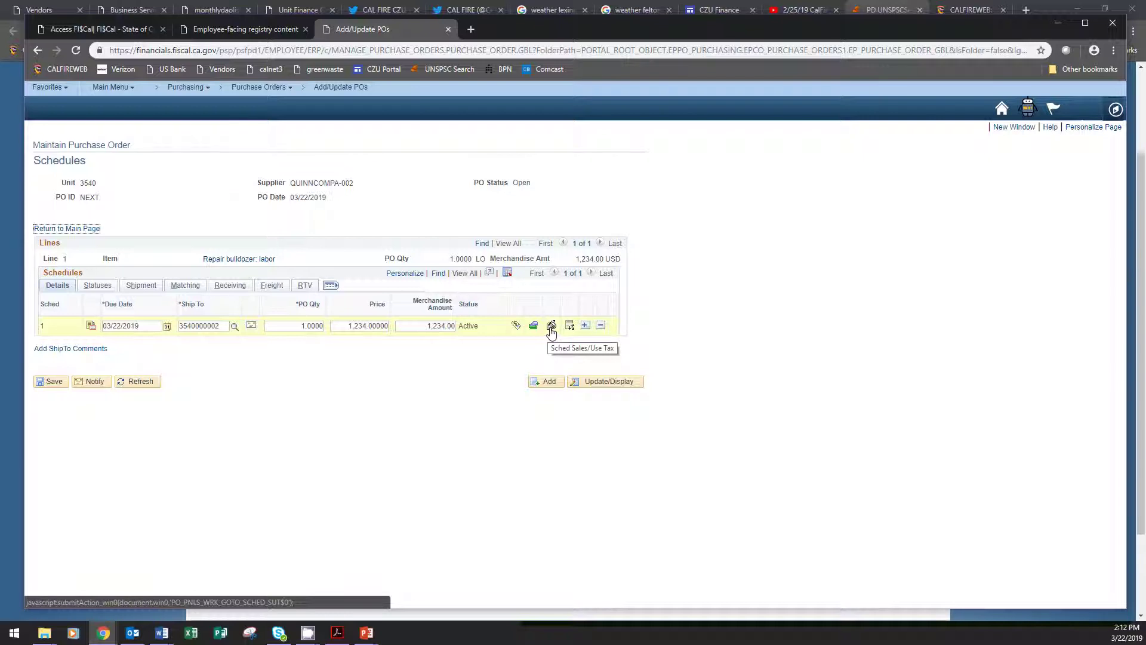
{"action": "left_click", "coordinate": [550, 327]}
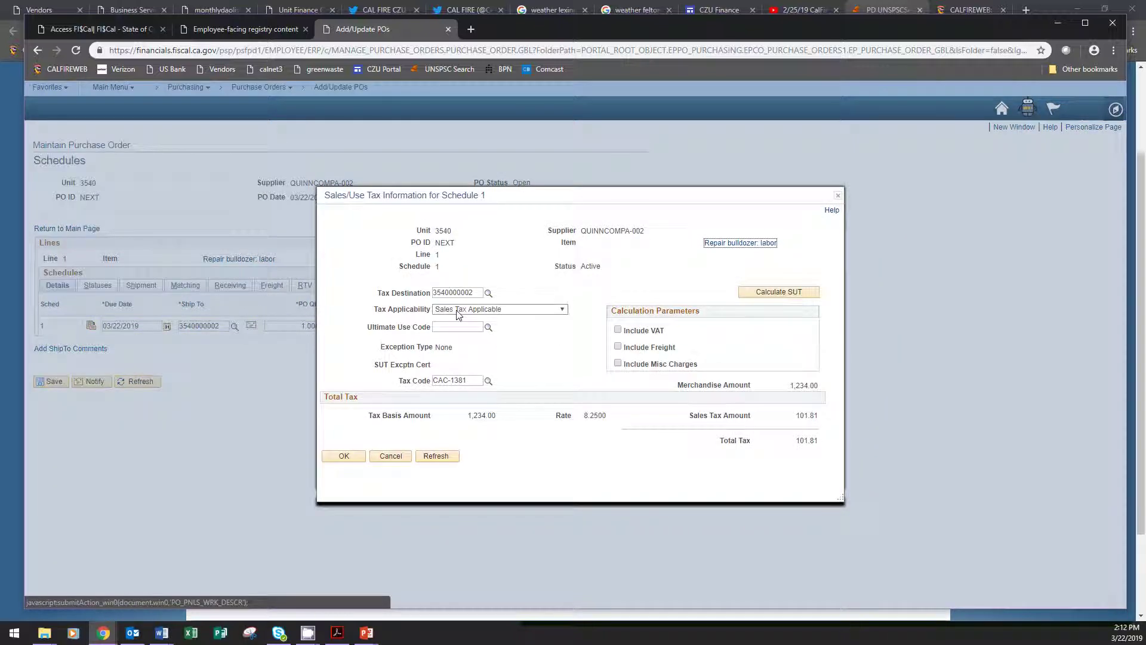
{"action": "left_click", "coordinate": [457, 310]}
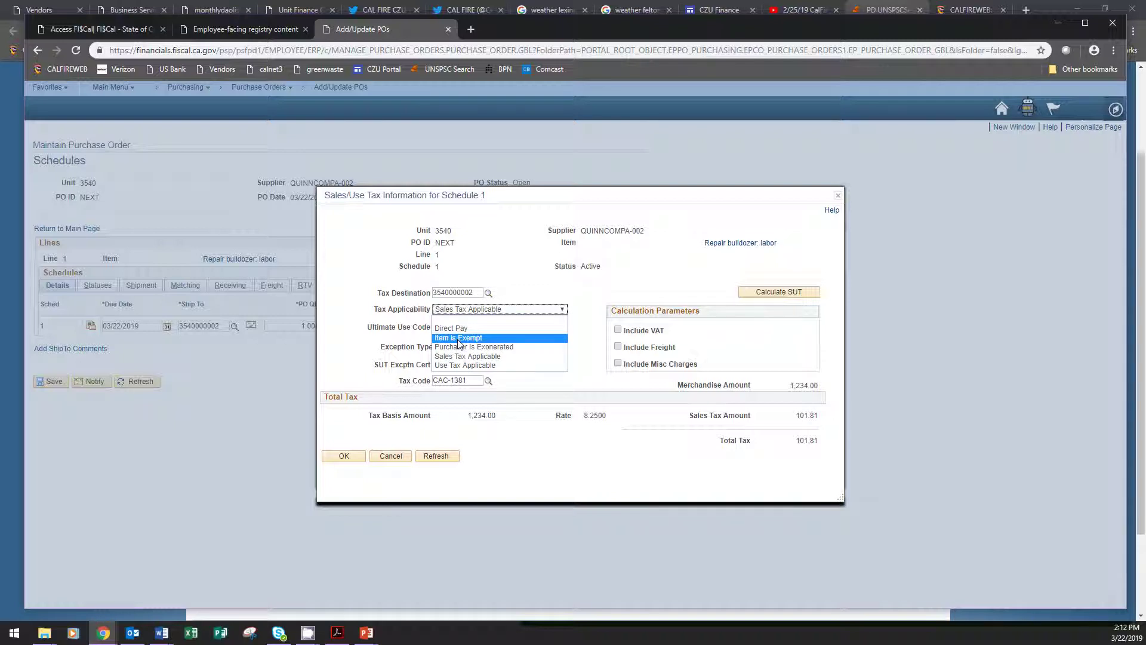
{"action": "left_click", "coordinate": [458, 338]}
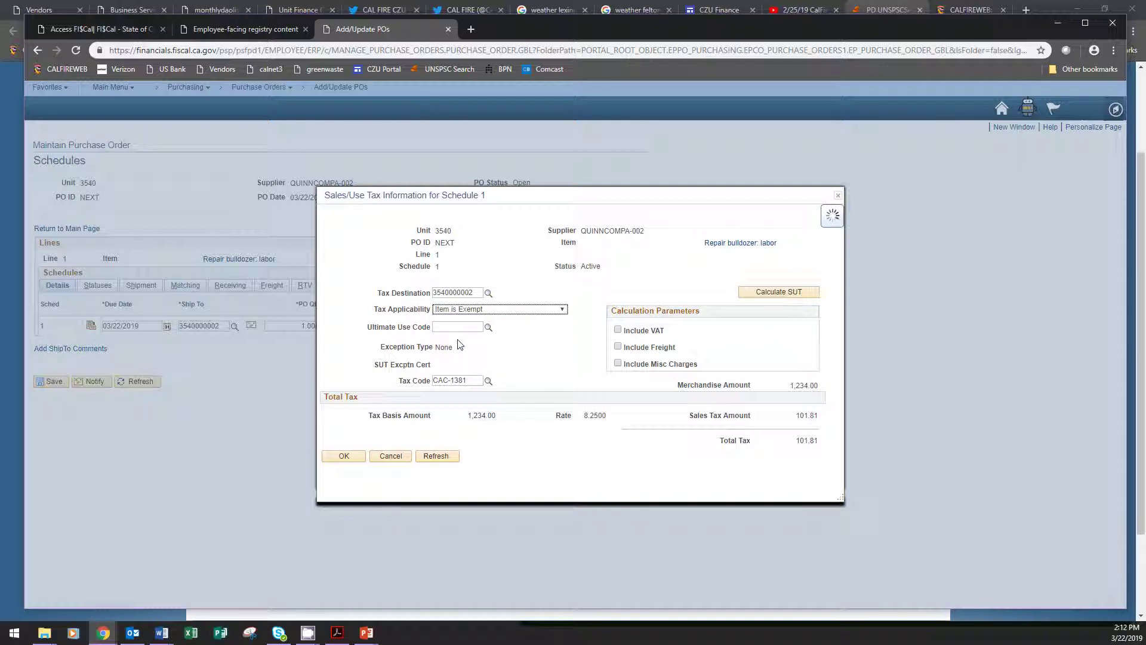
{"action": "left_click", "coordinate": [804, 295]}
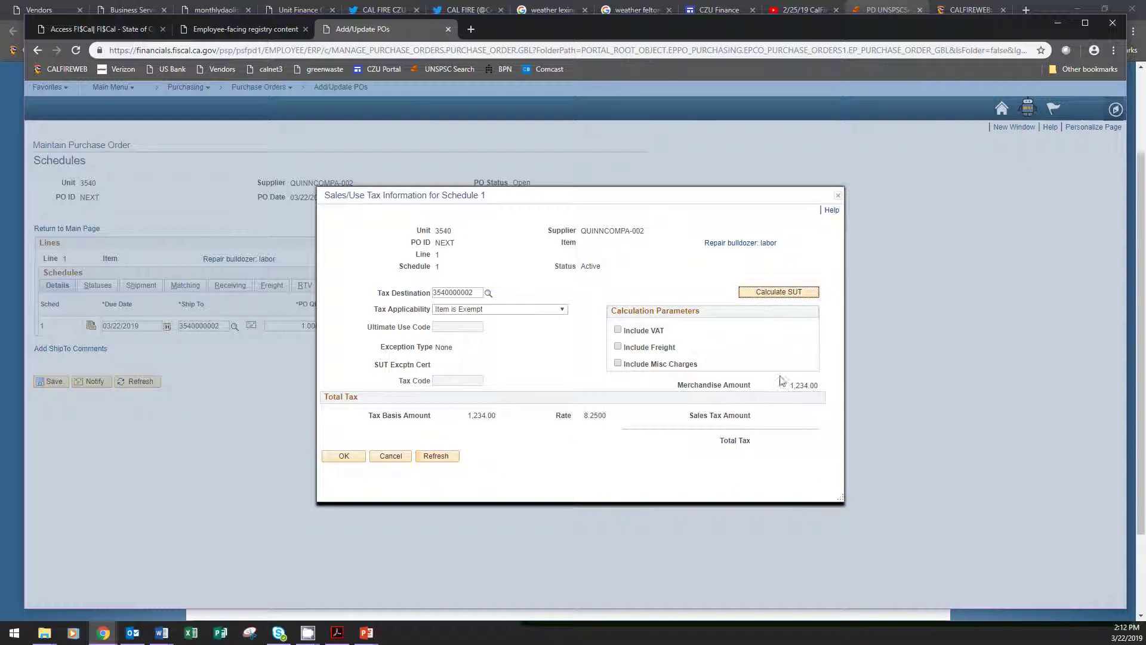
{"action": "left_click", "coordinate": [356, 460]}
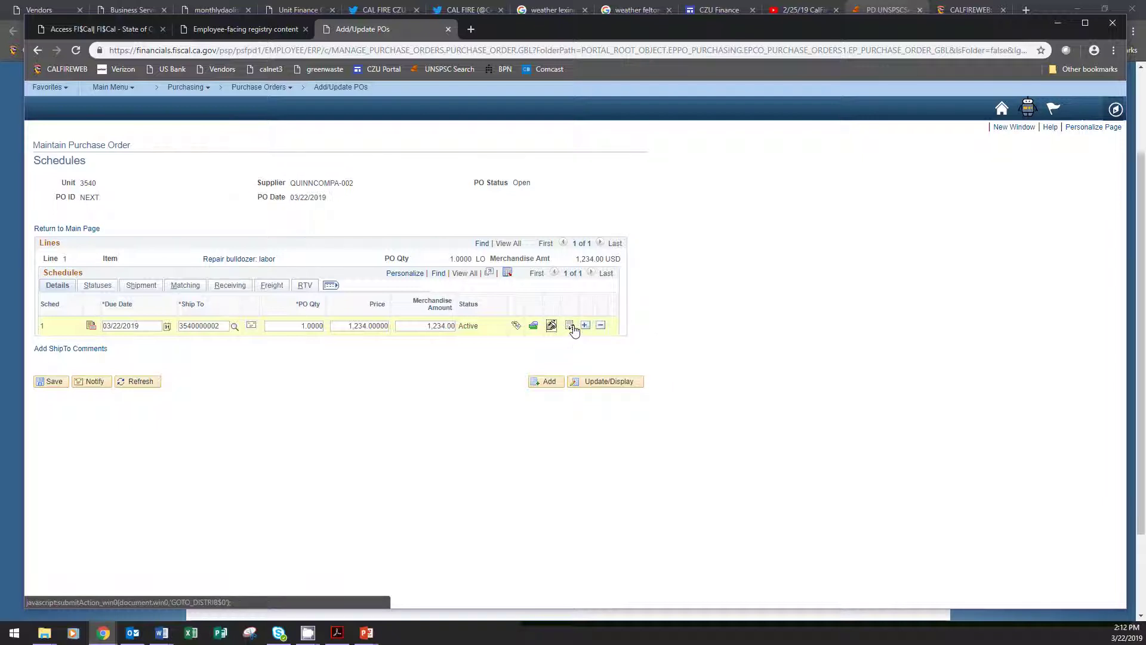
{"action": "left_click", "coordinate": [65, 229]}
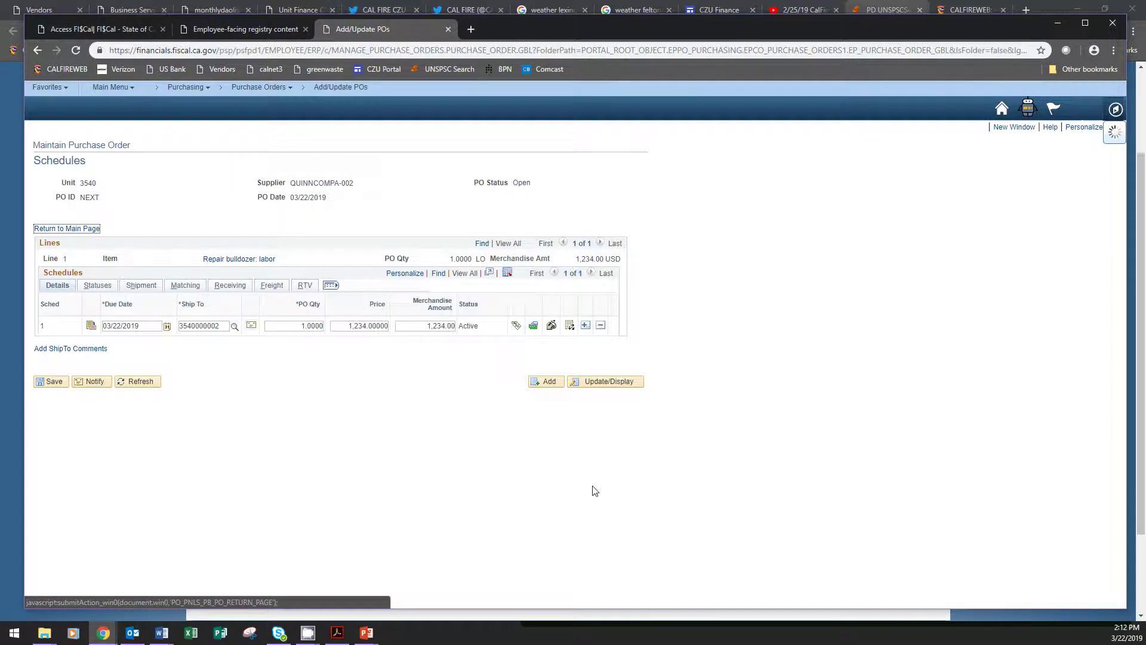
Step: Add a second PO line described "Repair bulldozer: parts" with a quantity of 1 and unit of measure LO
{"action": "scroll", "coordinate": [959, 397], "scroll_direction": "down", "scroll_amount": 2}
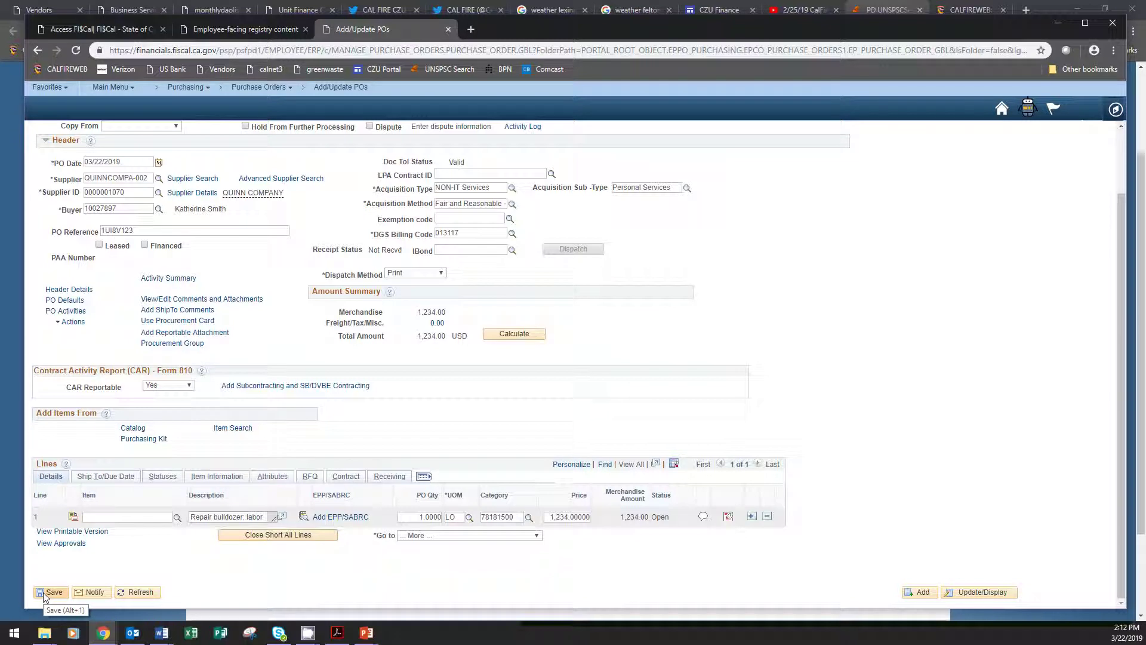
{"action": "left_click", "coordinate": [751, 517]}
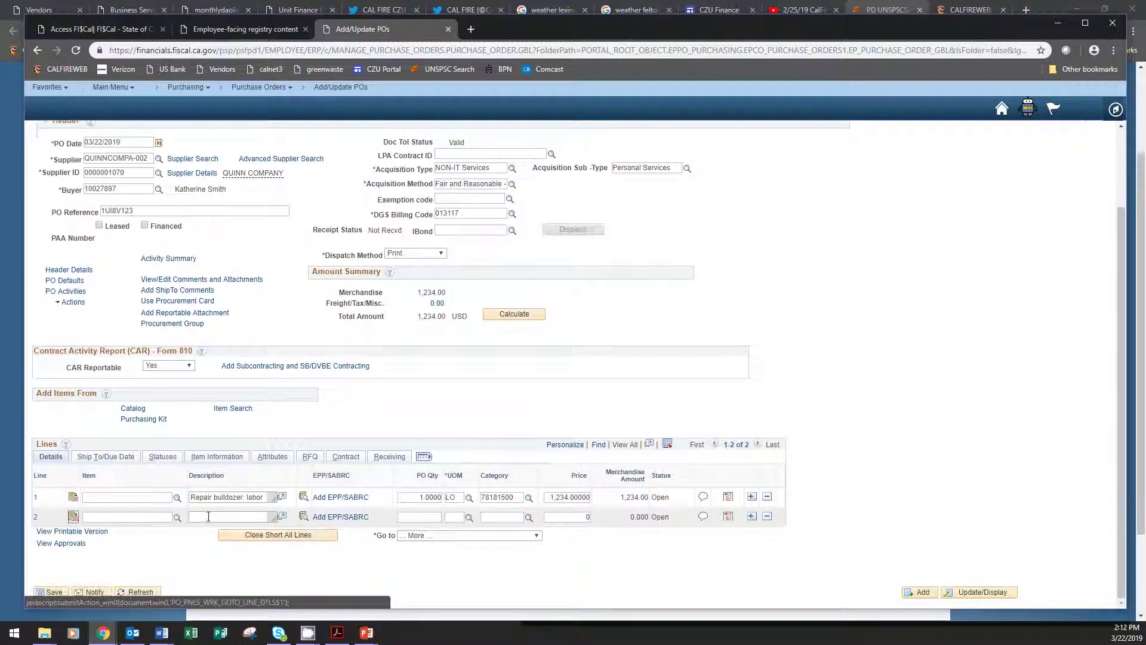
{"action": "left_click", "coordinate": [223, 515]}
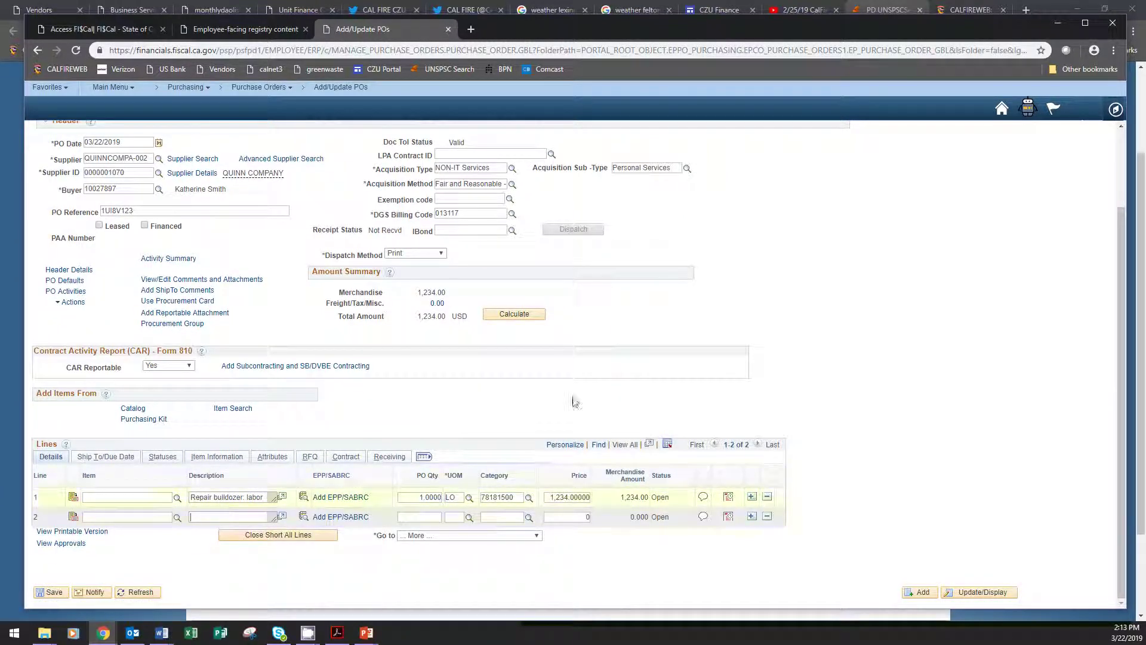
{"action": "type", "text": "Repair bulldozer: parts"}
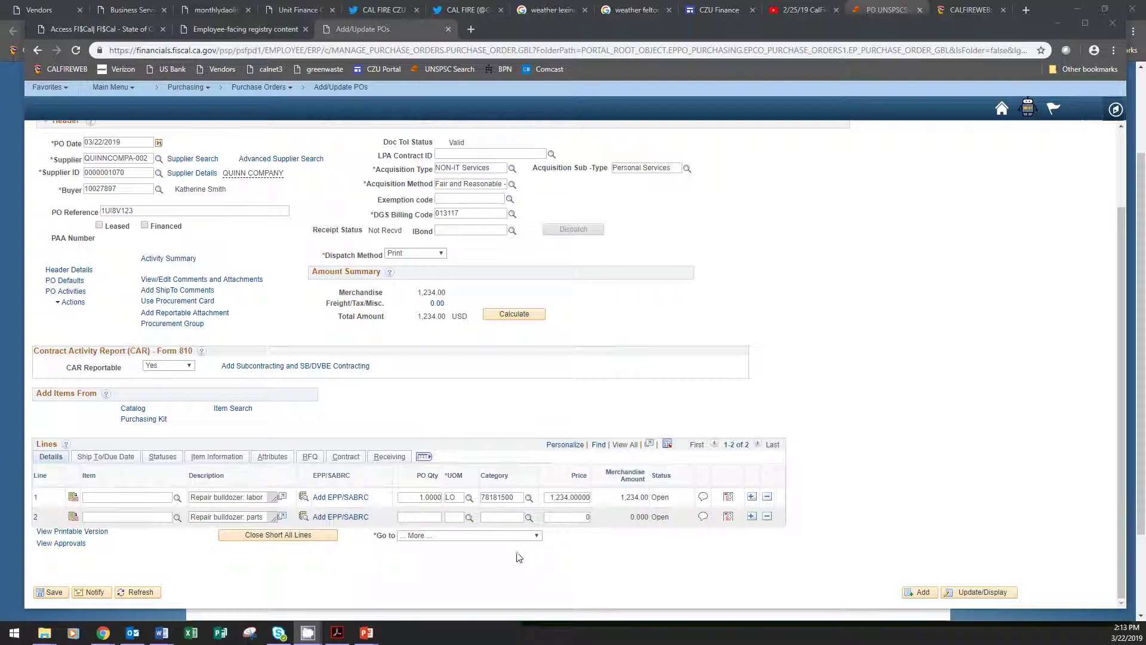
{"action": "left_click", "coordinate": [429, 516]}
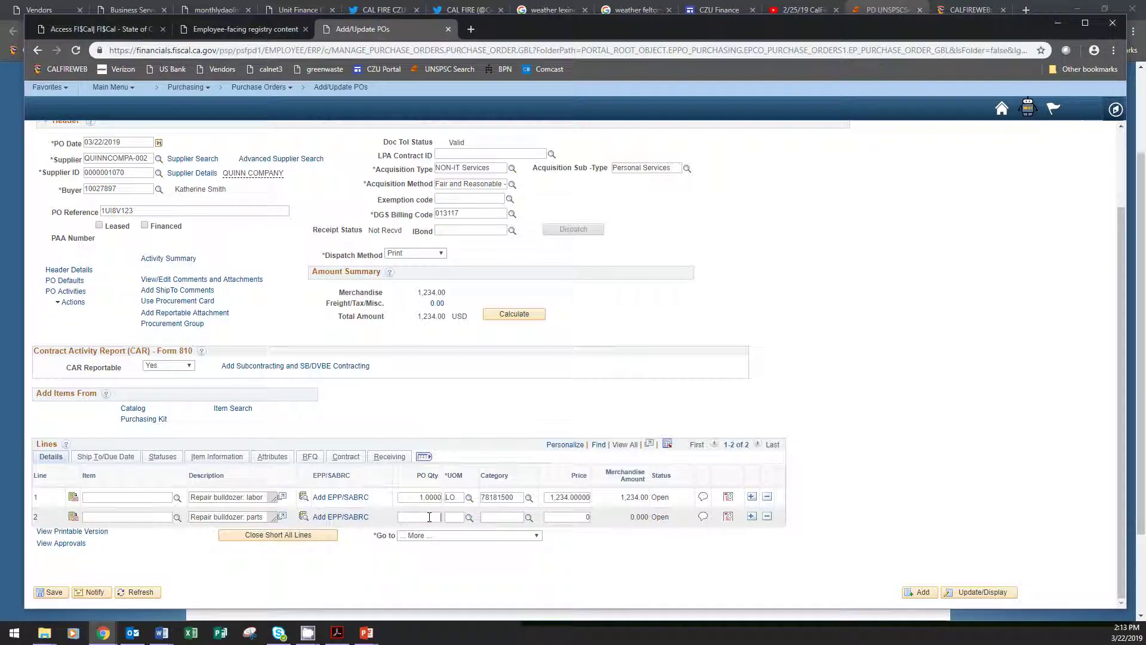
{"action": "type", "text": "1"}
{"action": "left_click", "coordinate": [457, 518]}
{"action": "type", "text": "lo"}
Step: Copy line 1's category code 78181500 into line 2 and set line 2's price to 500.01
{"action": "left_click", "coordinate": [499, 518]}
{"action": "double_click", "coordinate": [503, 497]}
{"action": "key", "text": "ctrl+c"}
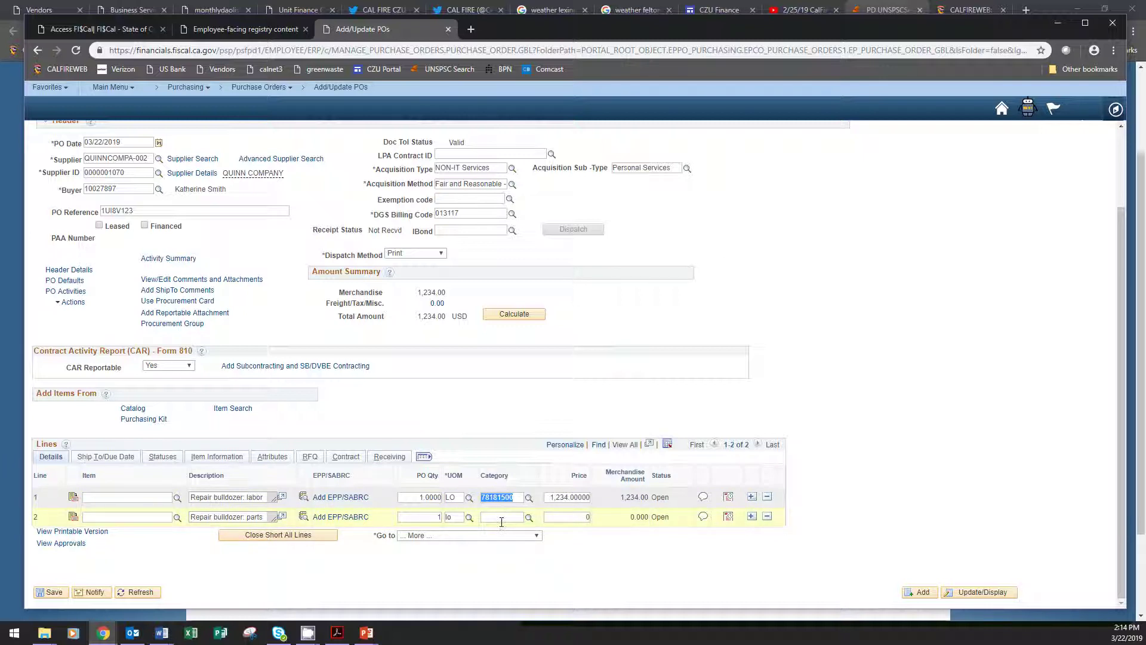
{"action": "left_click", "coordinate": [503, 517]}
{"action": "key", "text": "ctrl+v"}
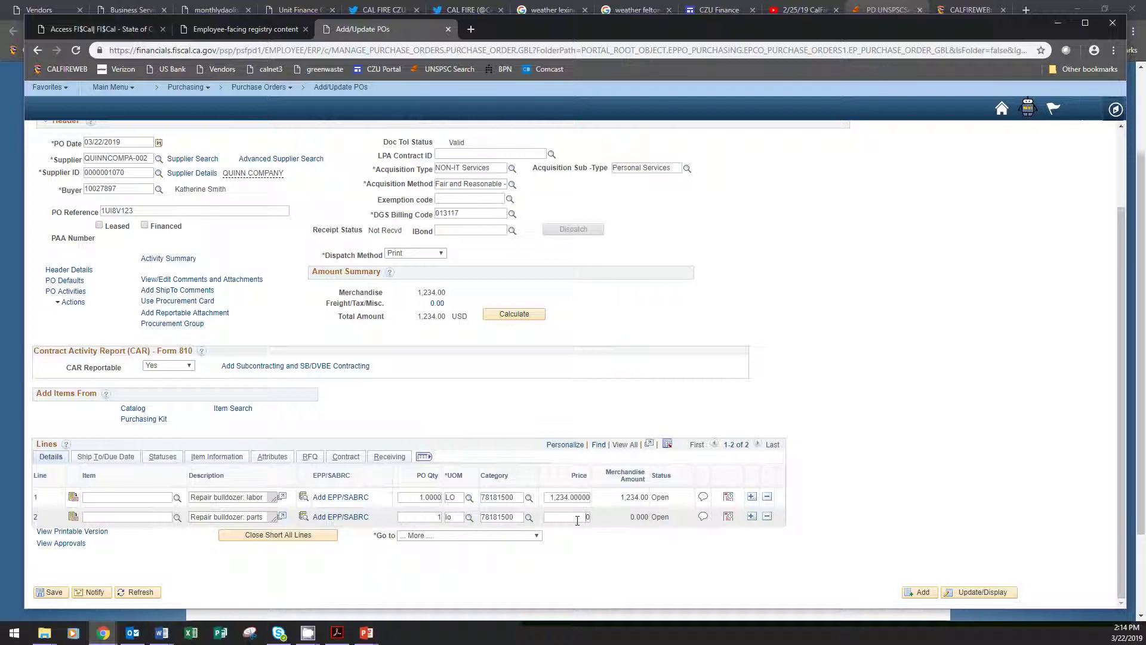
{"action": "type", "text": "5000"}
{"action": "left_click", "coordinate": [583, 537]}
{"action": "key", "text": "BackSpace"}
{"action": "type", "text": "1"}
Step: Open line 2's schedule, review its sales/use tax information and accept it with Sales Tax Applicable
{"action": "left_click", "coordinate": [728, 517]}
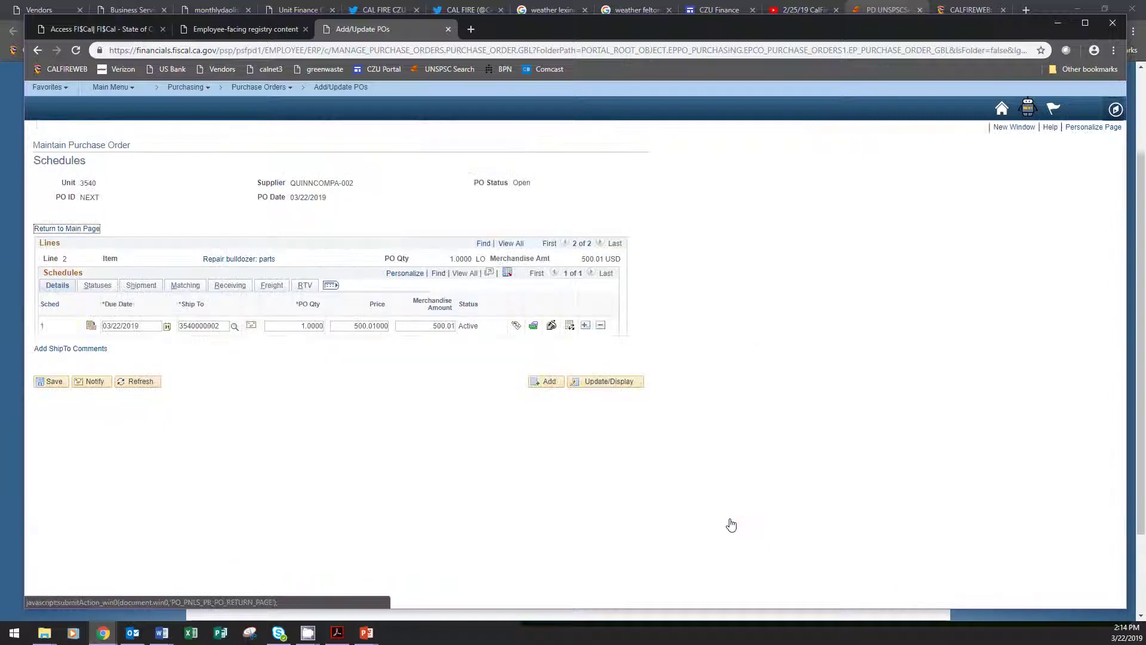
{"action": "left_click", "coordinate": [551, 328]}
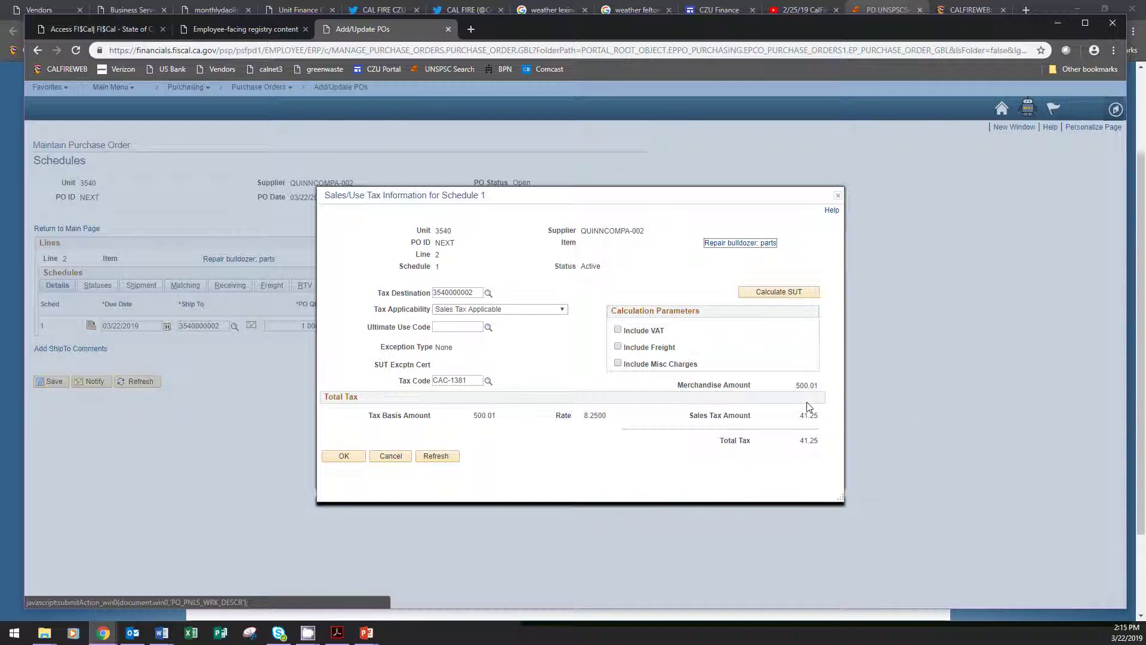
{"action": "left_click", "coordinate": [341, 456]}
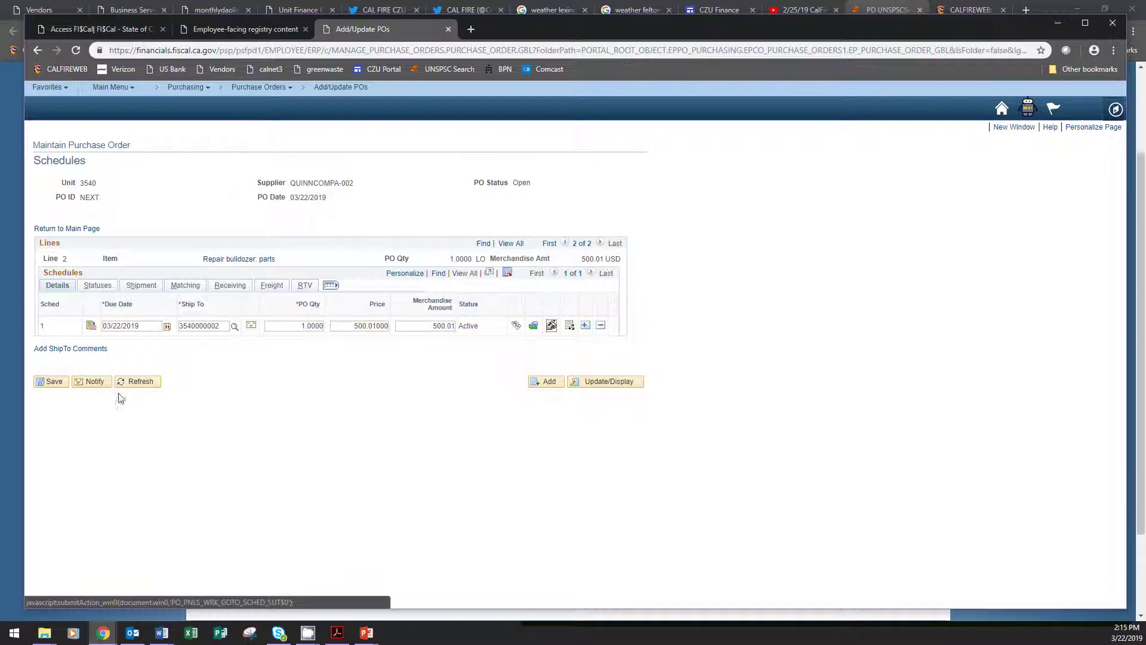
Step: Add a Non Prorated Freight (FRGTNP) miscellaneous charge with a flat amount of 13 to line 2's schedule
{"action": "left_click", "coordinate": [533, 327]}
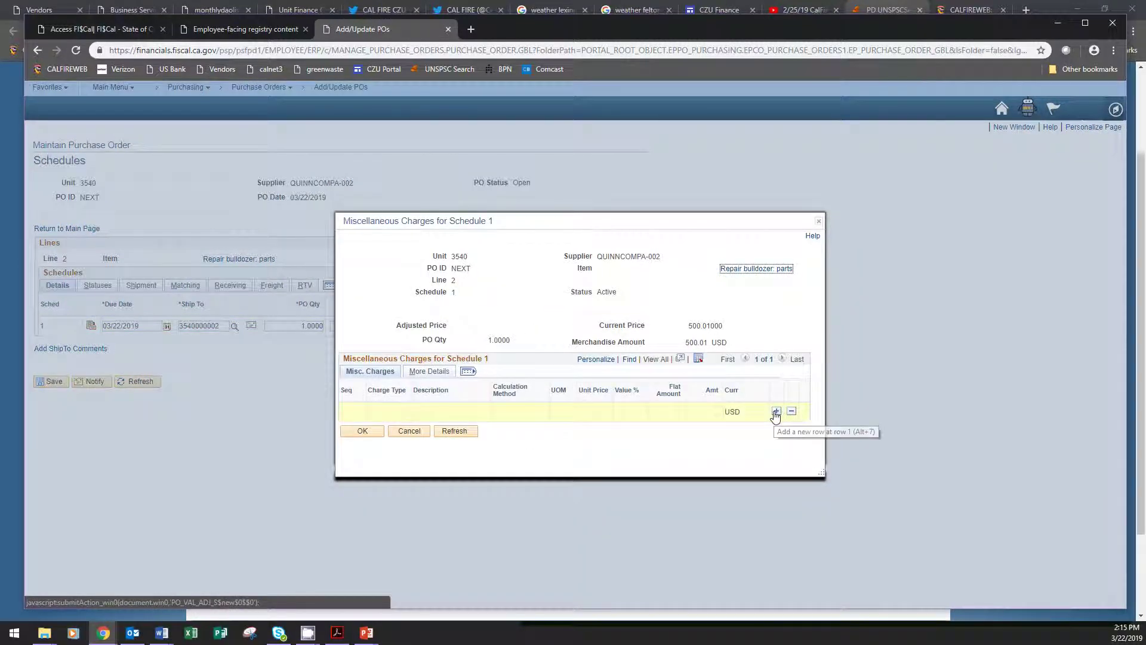
{"action": "left_click", "coordinate": [776, 411]}
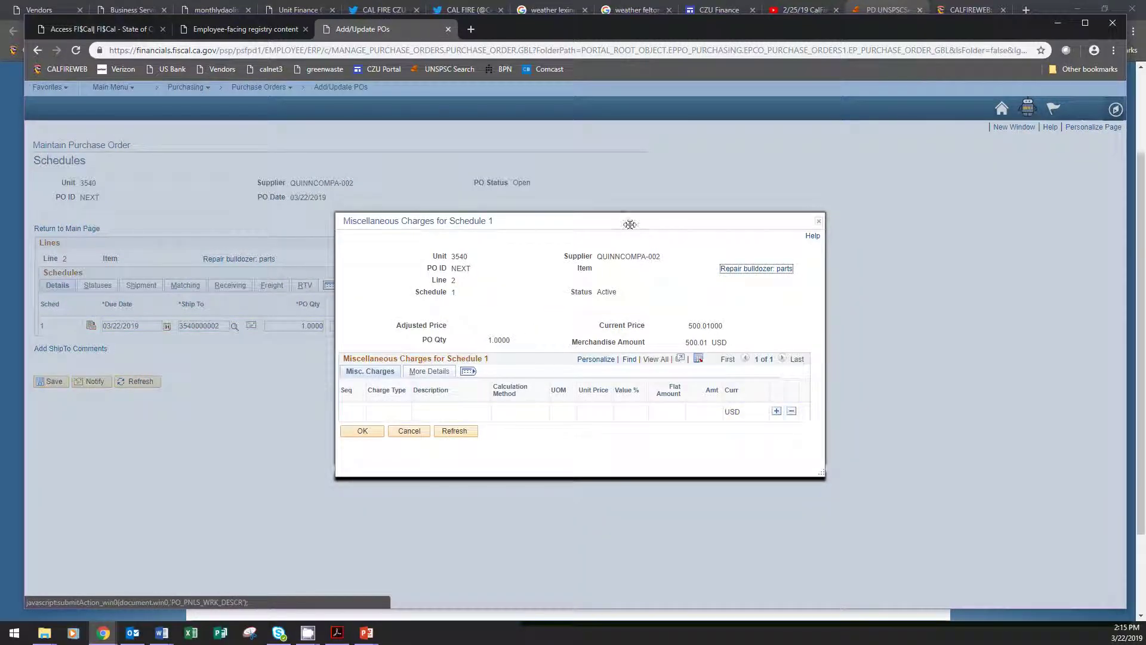
{"action": "left_click", "coordinate": [776, 412]}
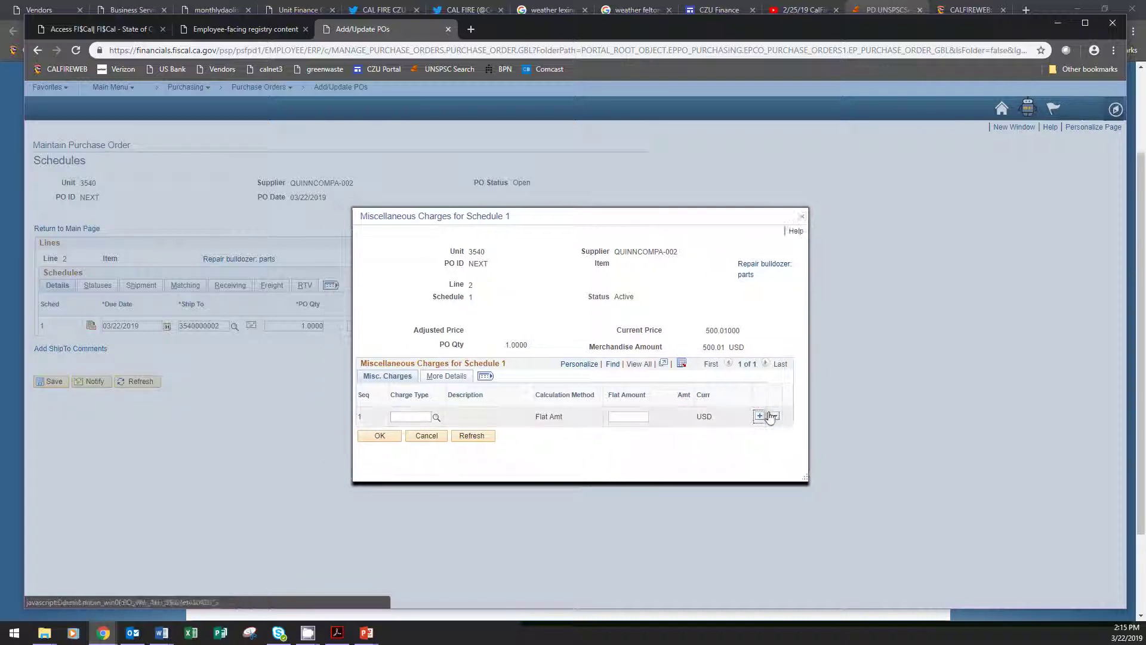
{"action": "left_click", "coordinate": [437, 417]}
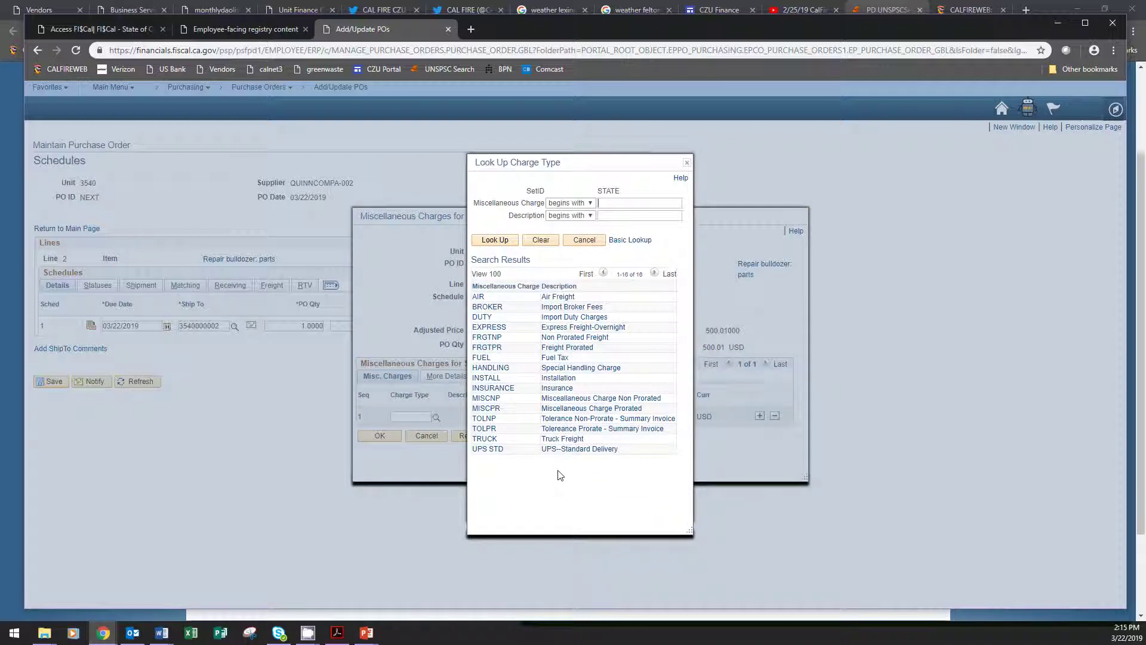
{"action": "left_click", "coordinate": [583, 339]}
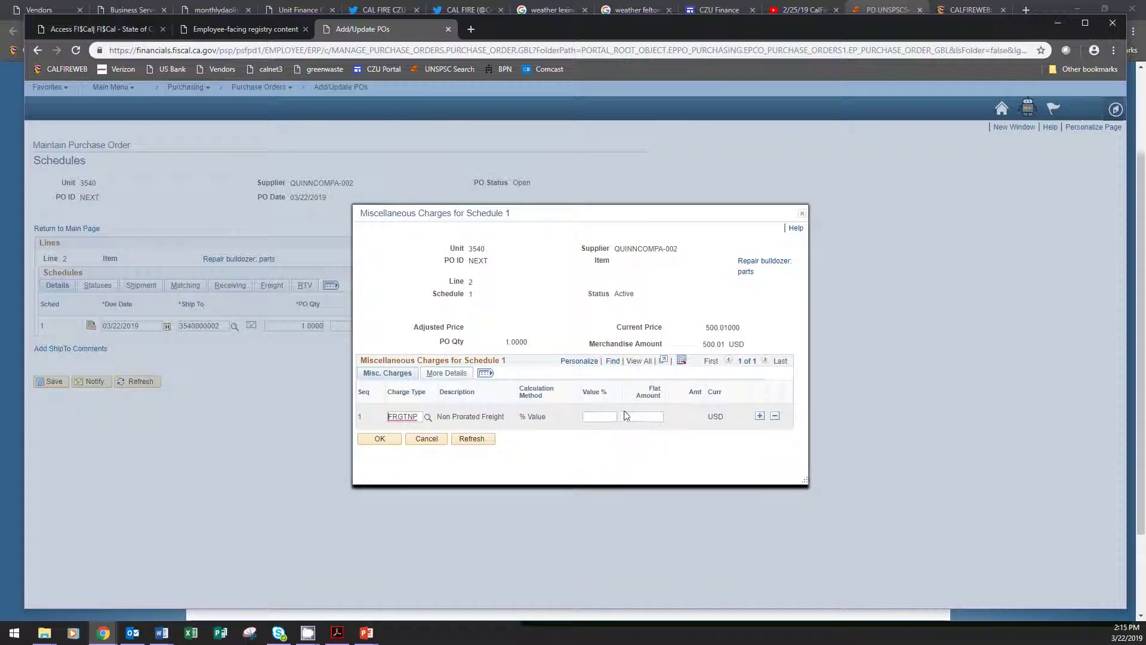
{"action": "left_click", "coordinate": [644, 415]}
{"action": "type", "text": "13"}
{"action": "key", "text": "Tab"}
{"action": "left_click", "coordinate": [380, 444]}
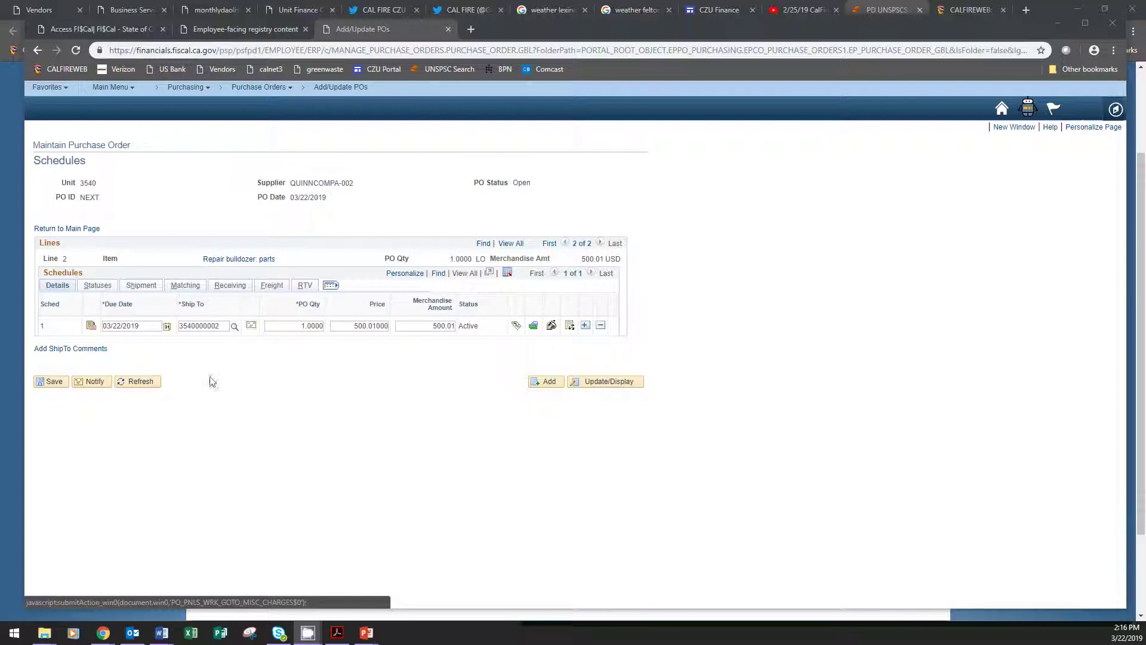
Step: Return to the main PO page, recalculate the amount summary and highlight the Freight/Tax/Misc. label and the total amount
{"action": "left_click", "coordinate": [57, 229]}
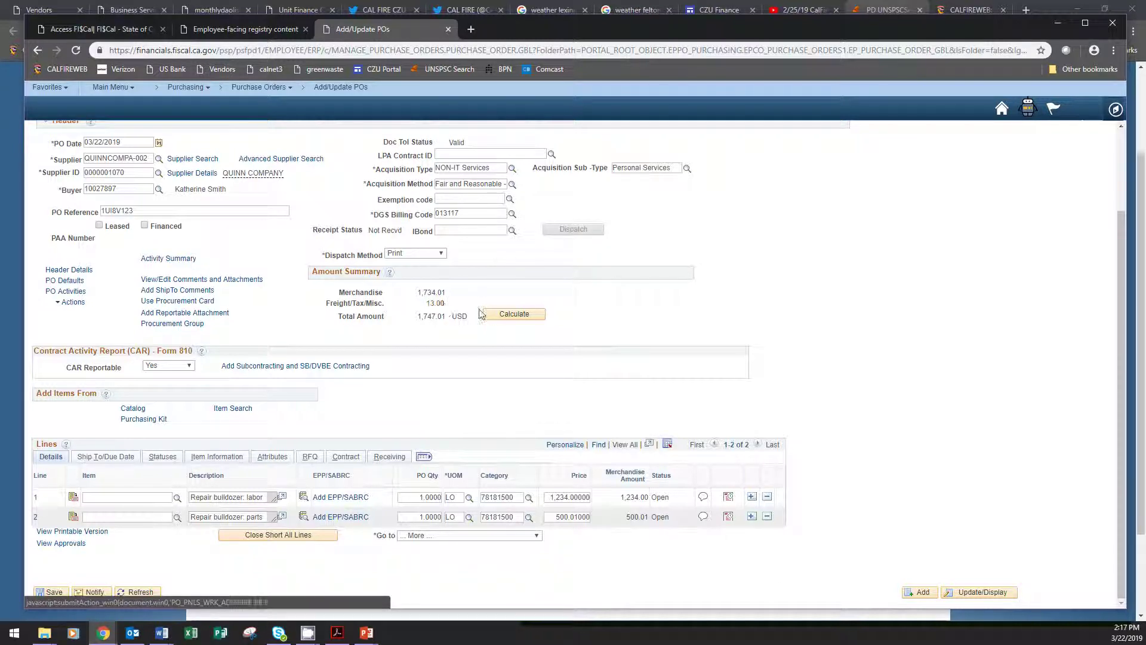
{"action": "left_click", "coordinate": [514, 315]}
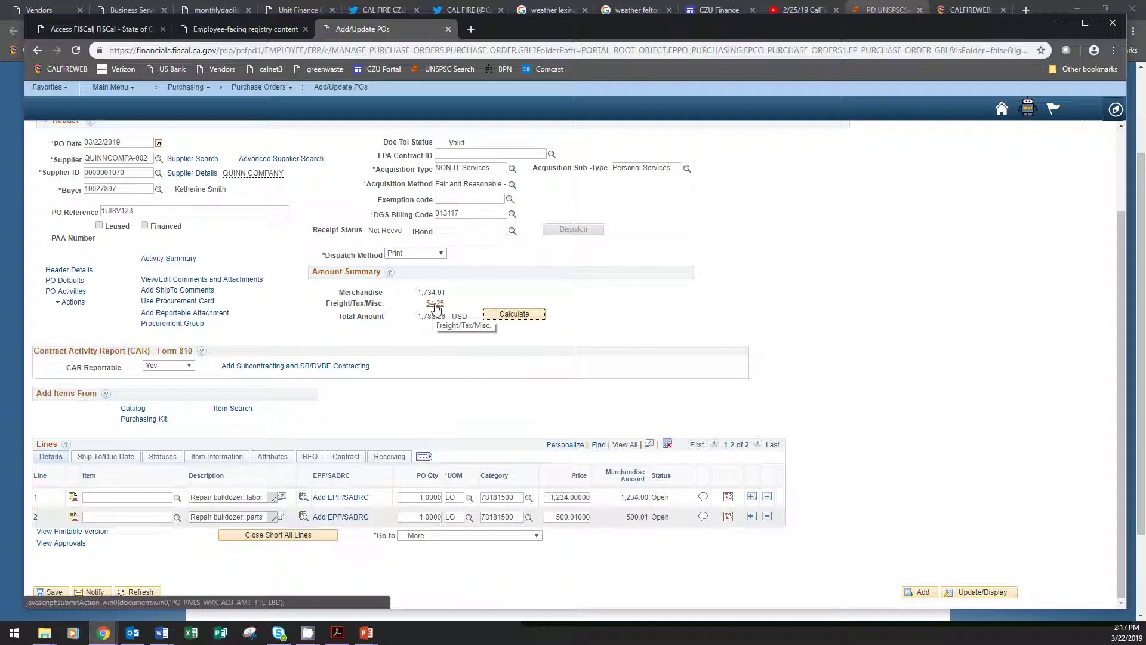
{"action": "left_click_drag", "start_coordinate": [326, 307], "coordinate": [395, 306]}
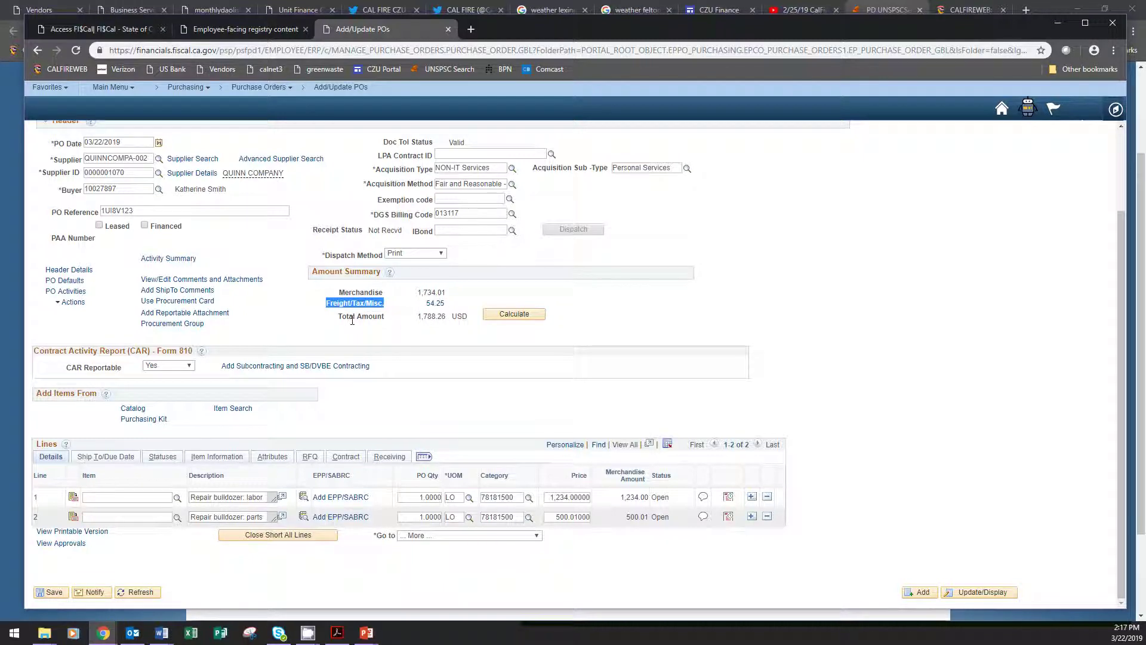
{"action": "left_click_drag", "start_coordinate": [336, 318], "coordinate": [449, 318]}
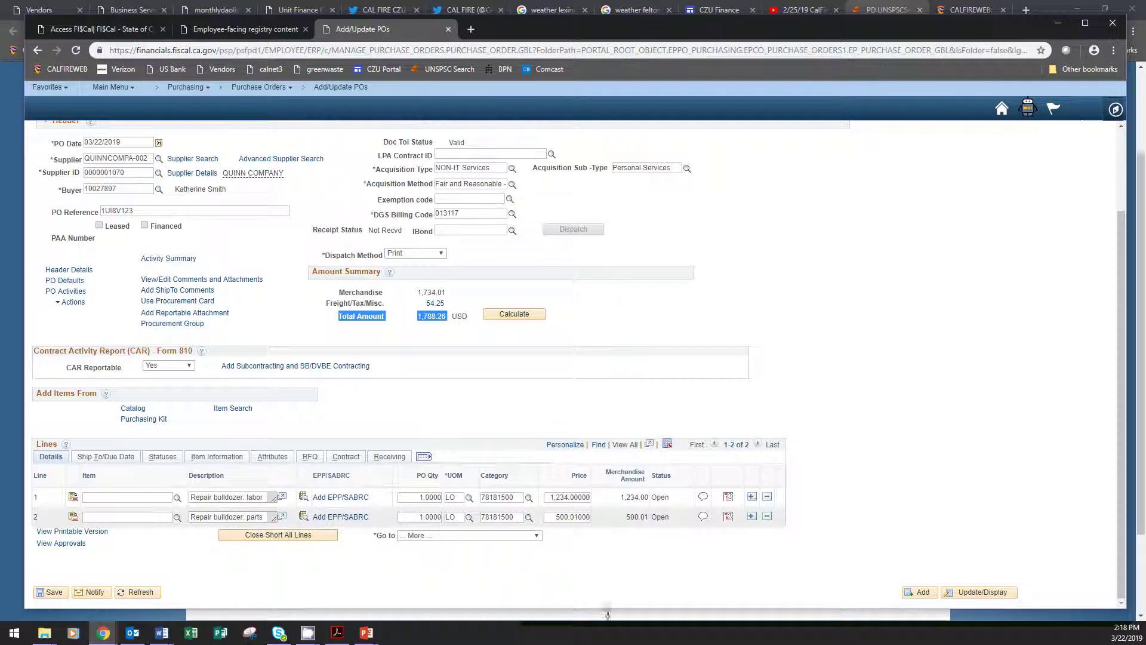
Step: Submit the purchase order for approval
{"action": "scroll", "coordinate": [971, 375], "scroll_direction": "up", "scroll_amount": 3}
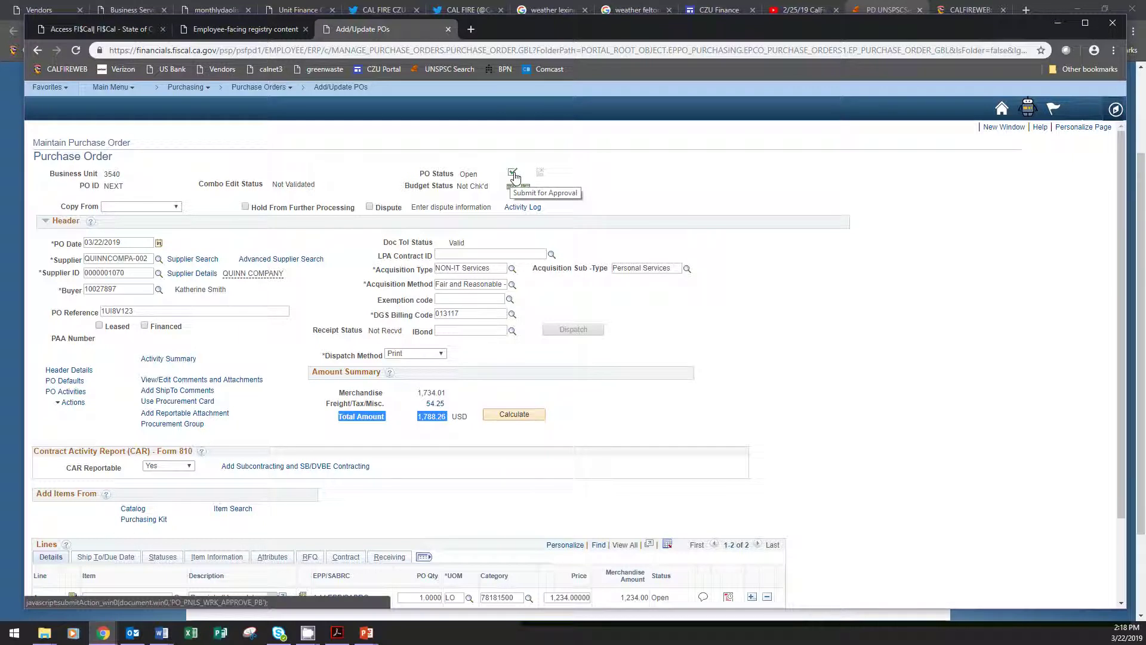
{"action": "left_click", "coordinate": [513, 175]}
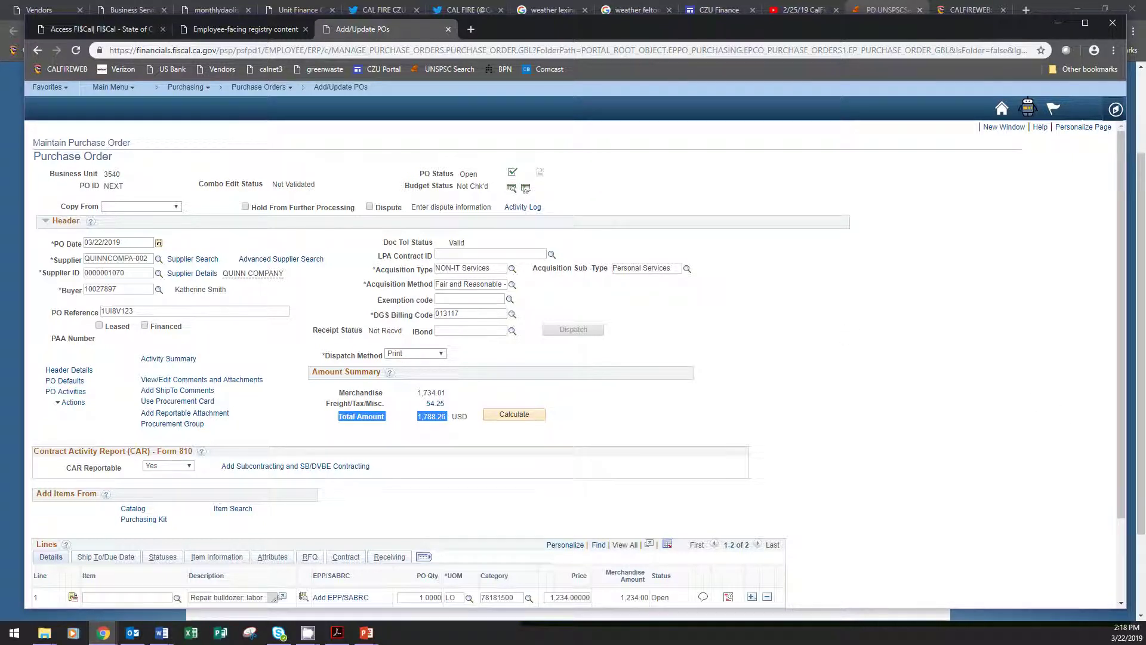